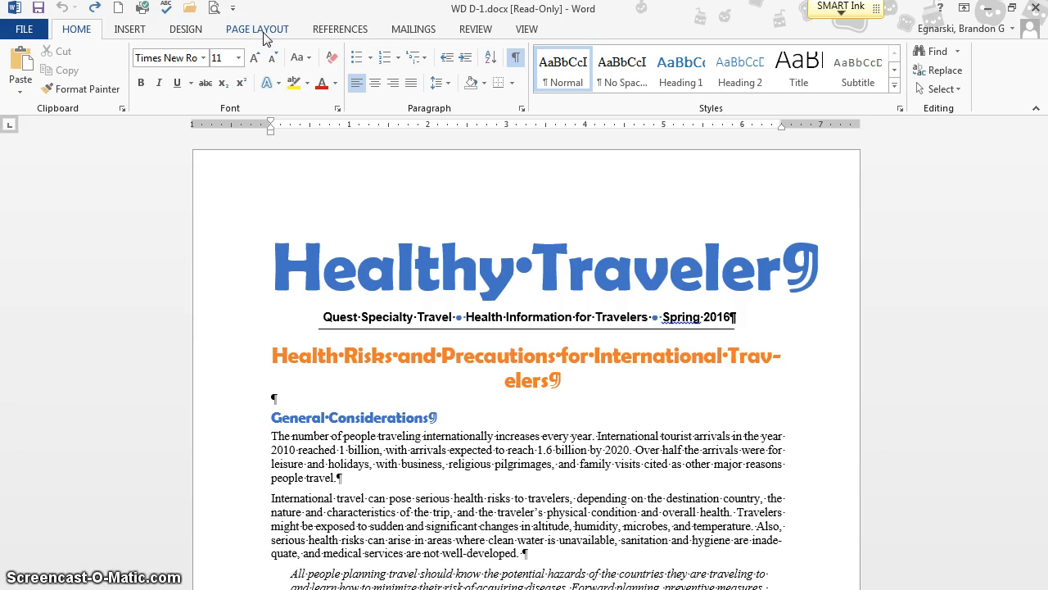
- Set the top, bottom, left and right margins of the whole document to 0.7"
click(260, 31)
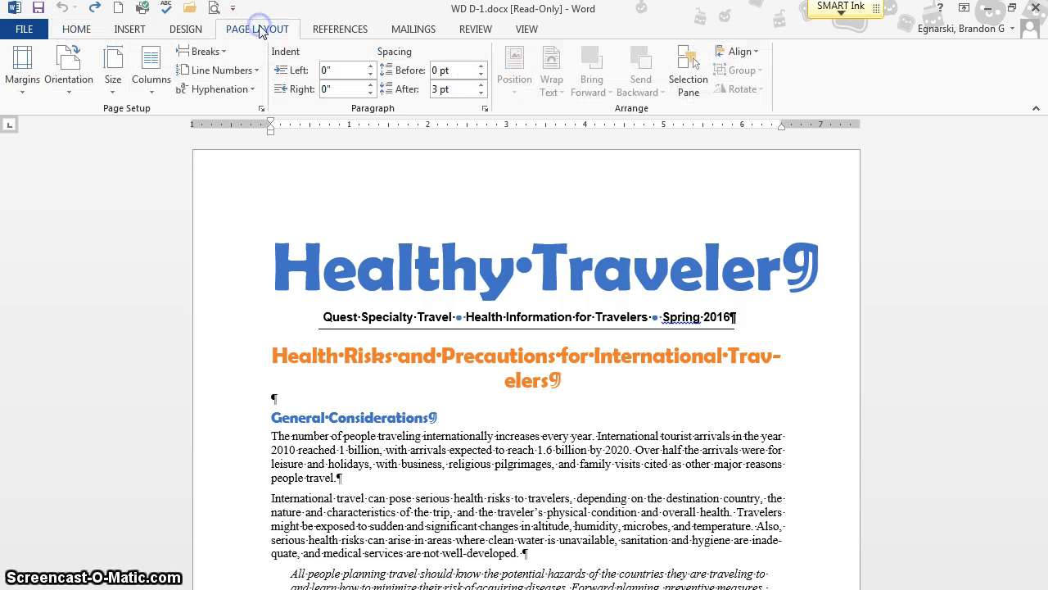
click(18, 92)
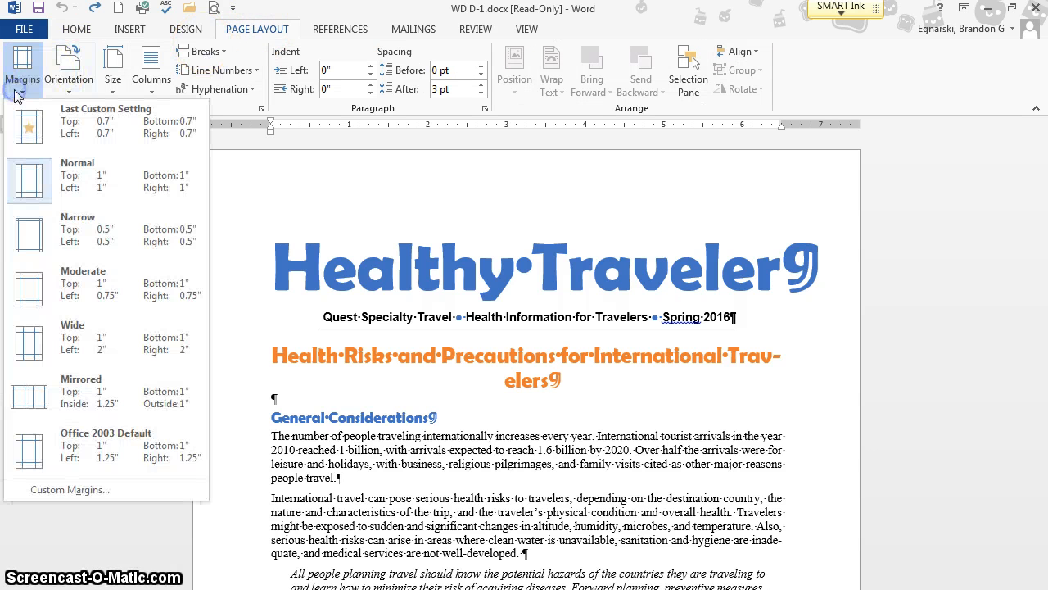
click(106, 490)
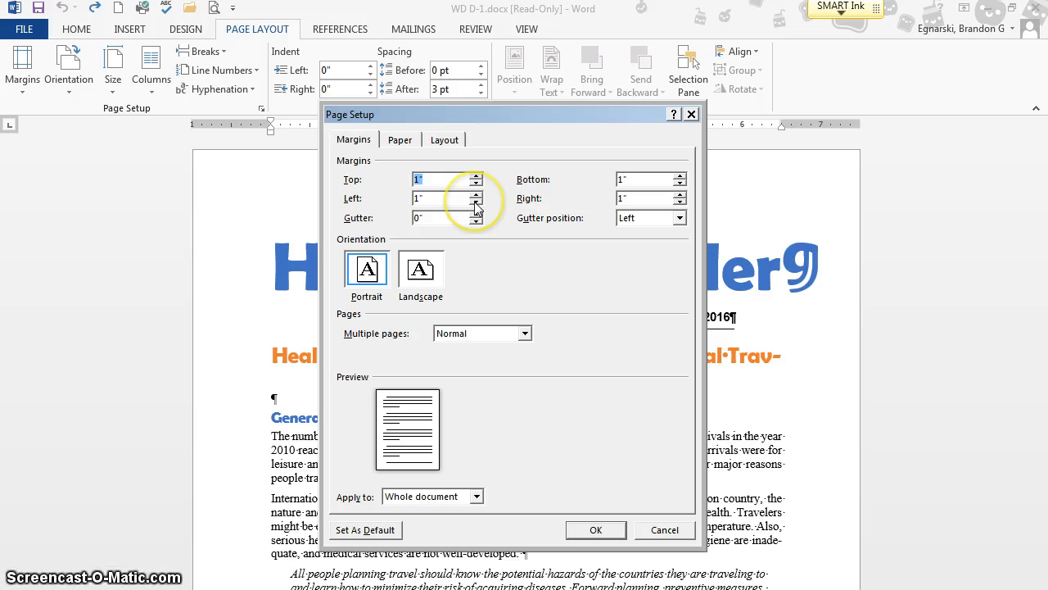
click(475, 203)
click(476, 183)
click(475, 183)
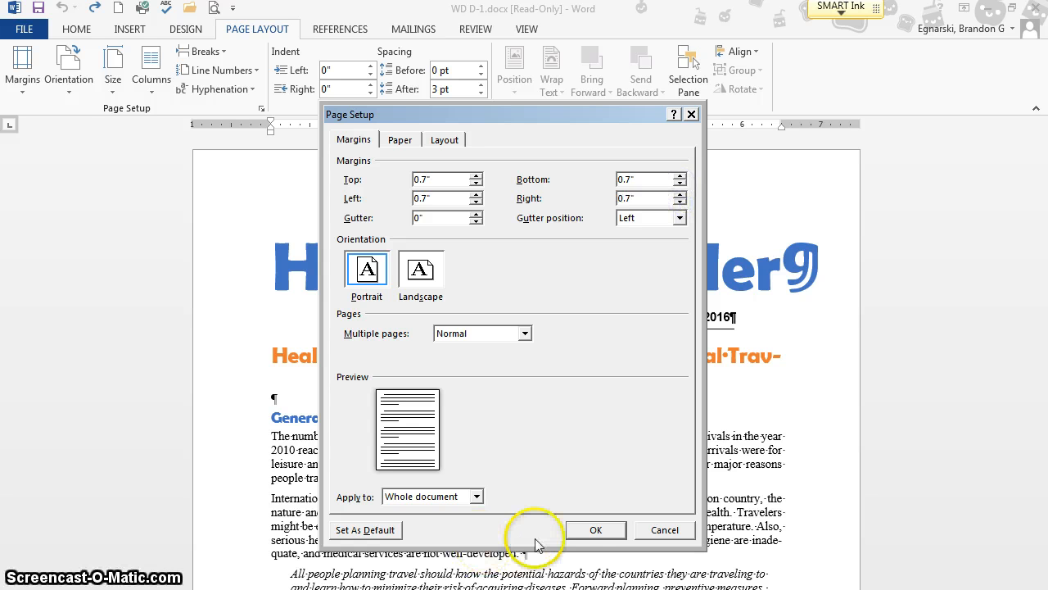
click(586, 530)
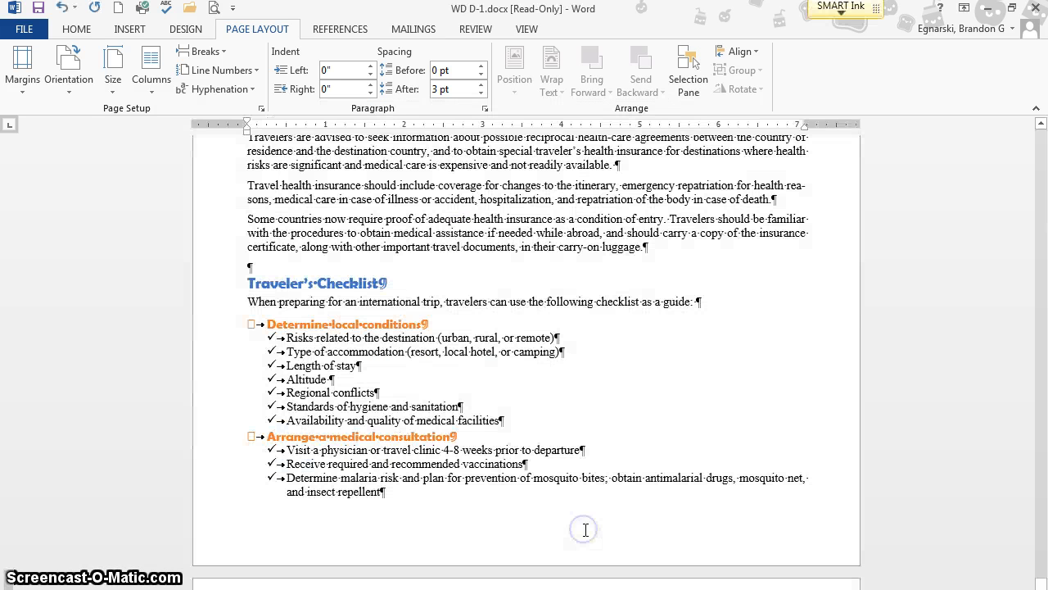
scroll(586, 520, down, 20)
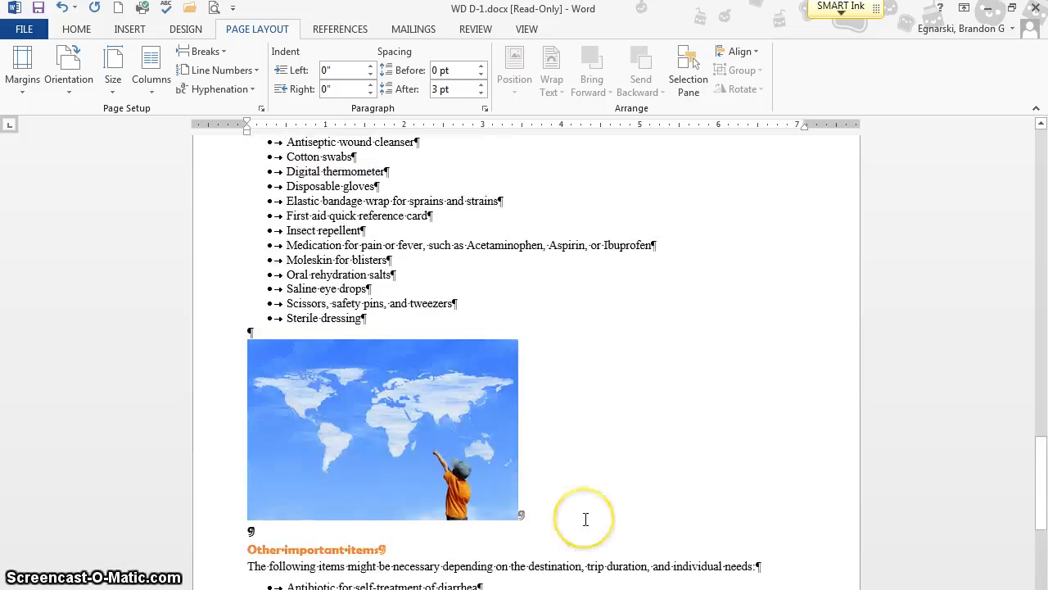
scroll(587, 520, up, 20)
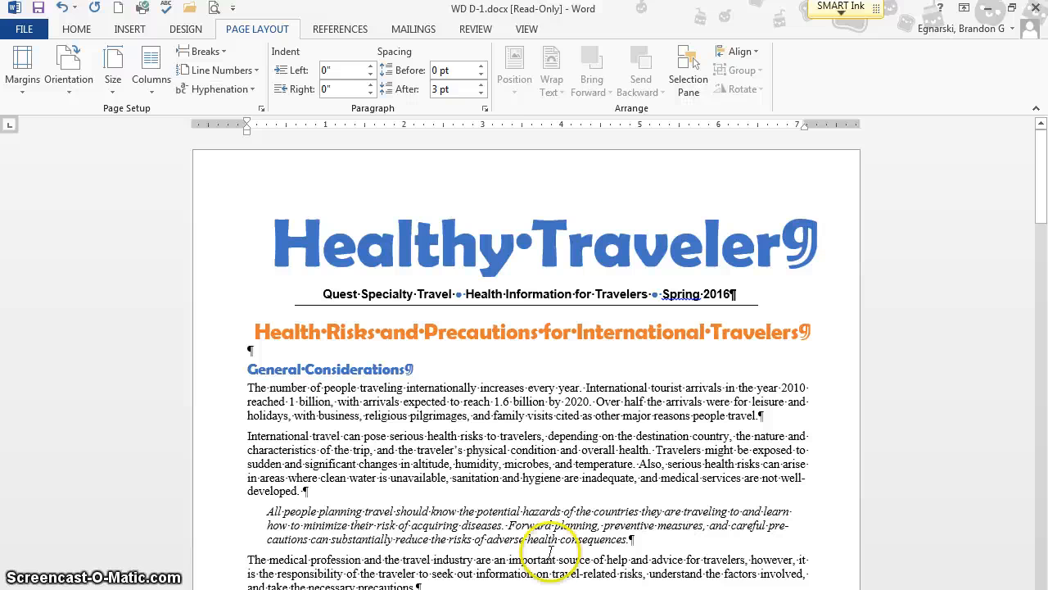
- Hide the formatting marks and show them again
click(76, 29)
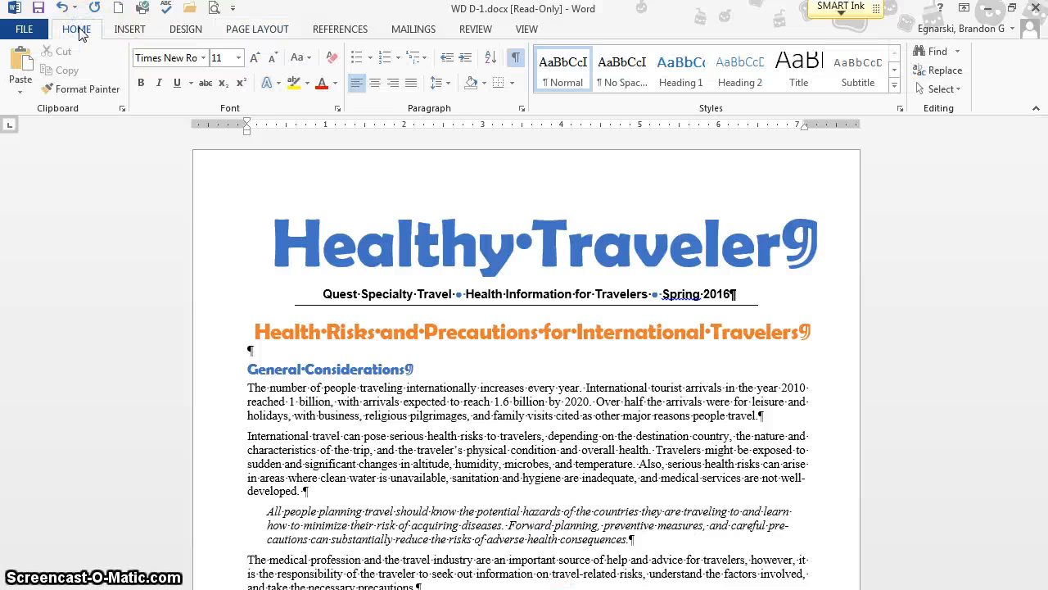
click(515, 59)
click(515, 59)
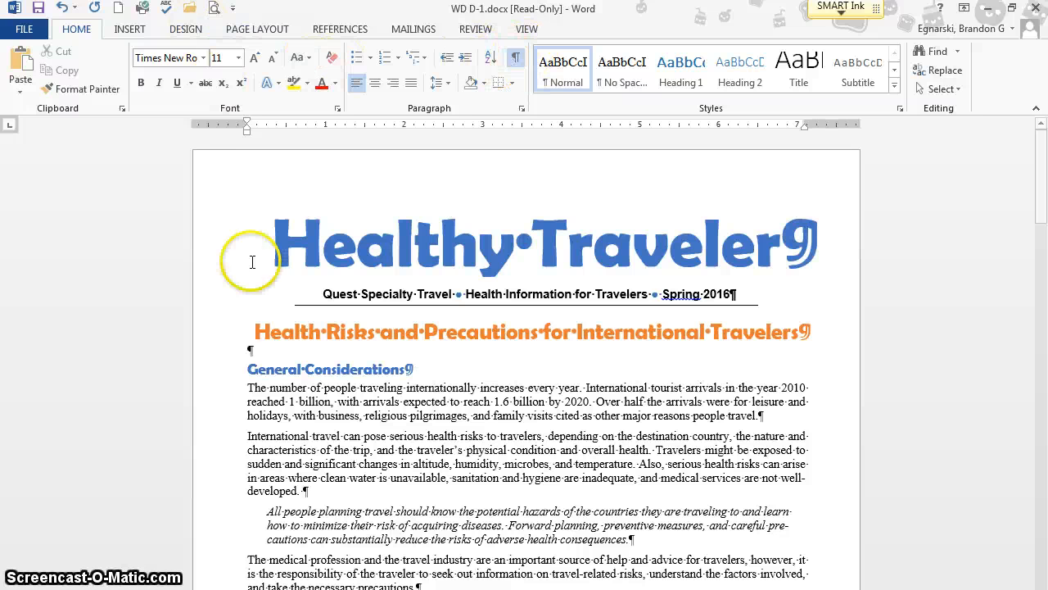
- Insert a continuous section break before the "General Considerations" heading
click(249, 368)
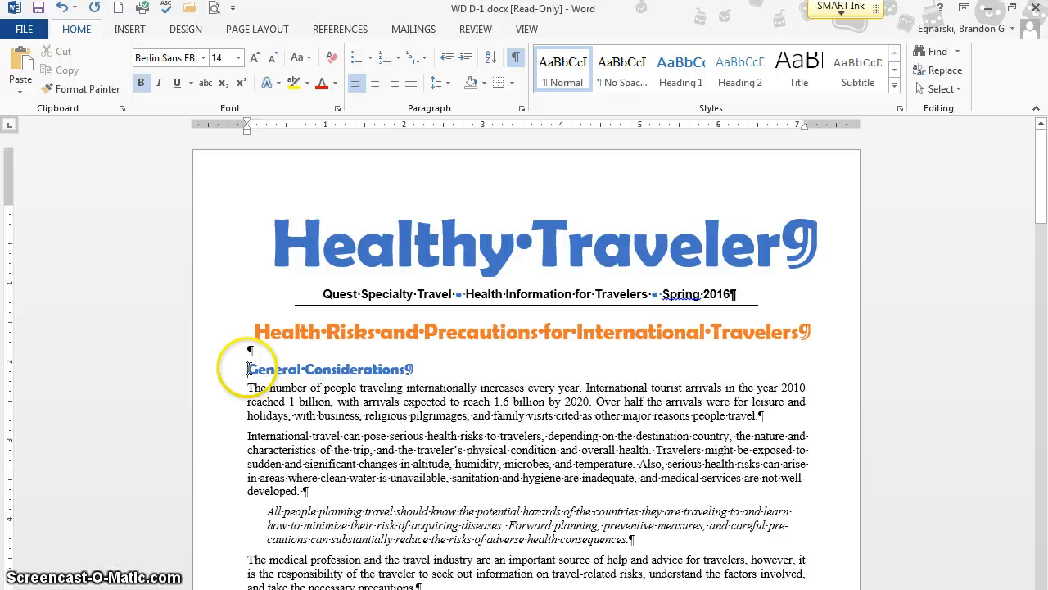
click(258, 31)
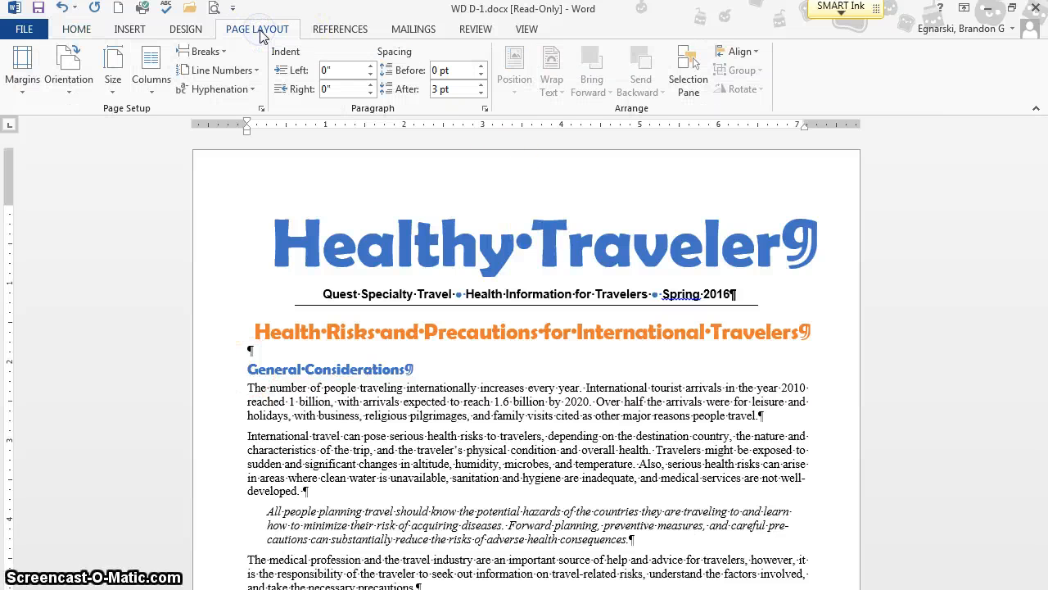
click(215, 51)
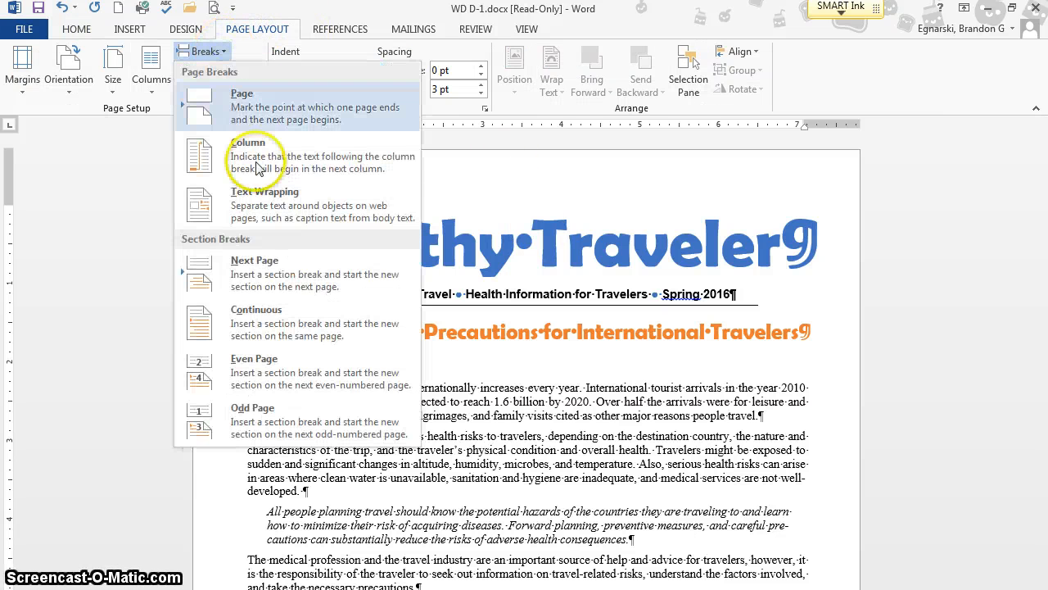
click(278, 341)
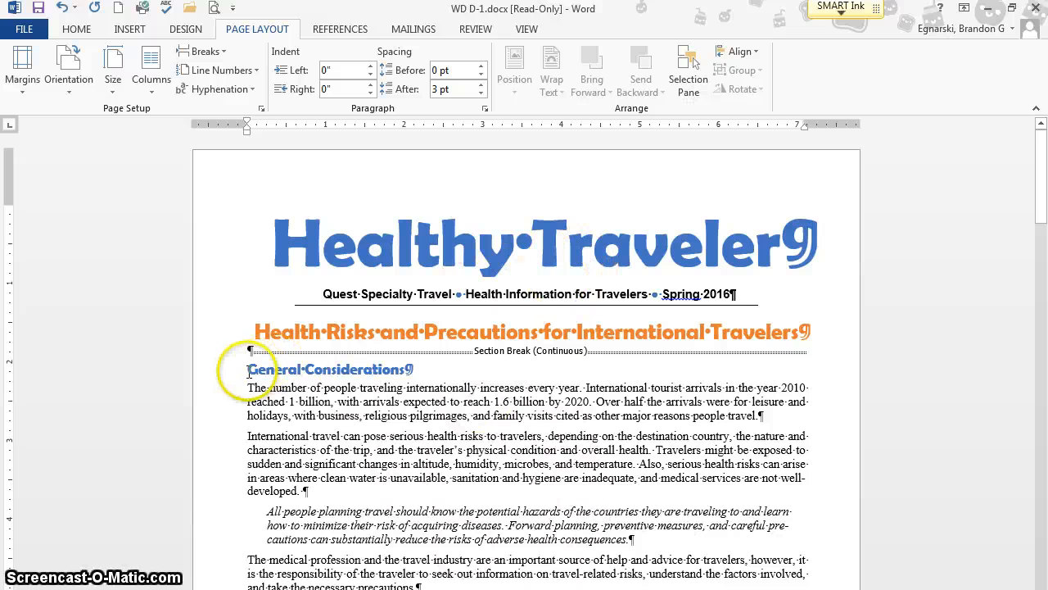
- Format the section starting at "General Considerations" in two equal-width columns with 0.3" spacing
click(156, 80)
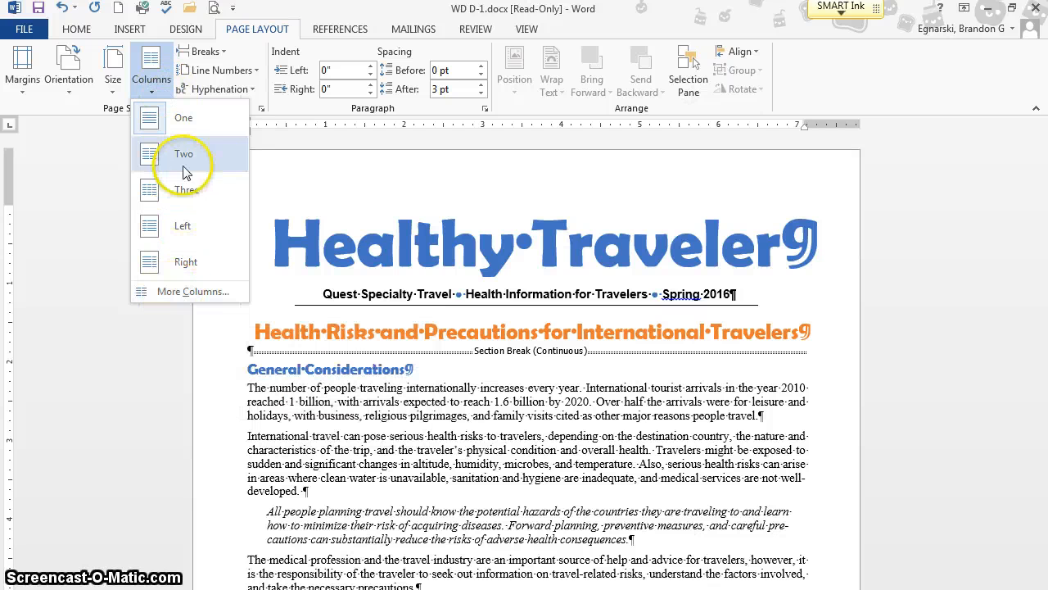
click(174, 293)
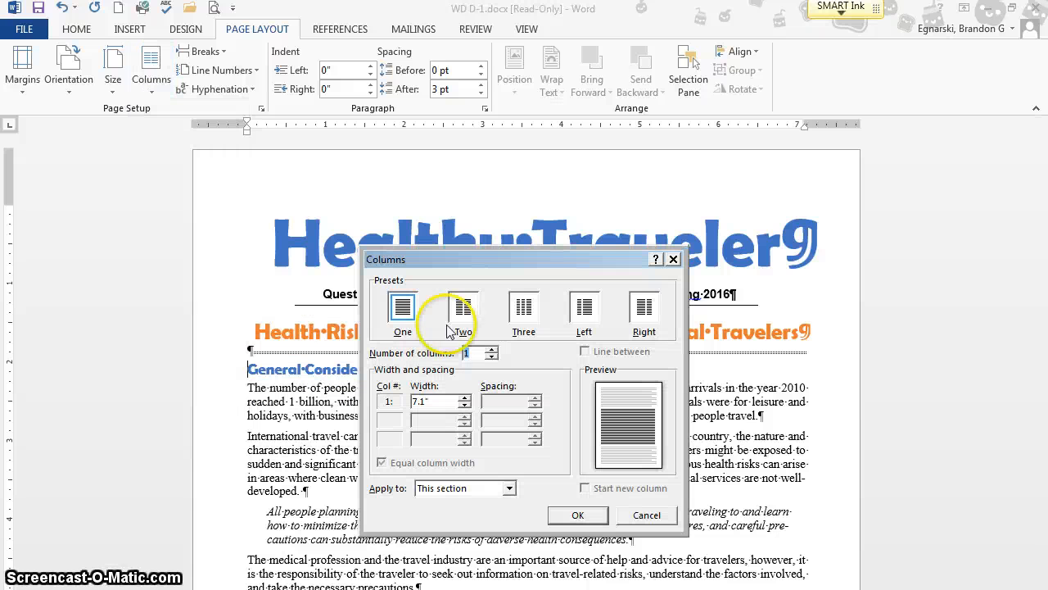
click(492, 349)
click(499, 401)
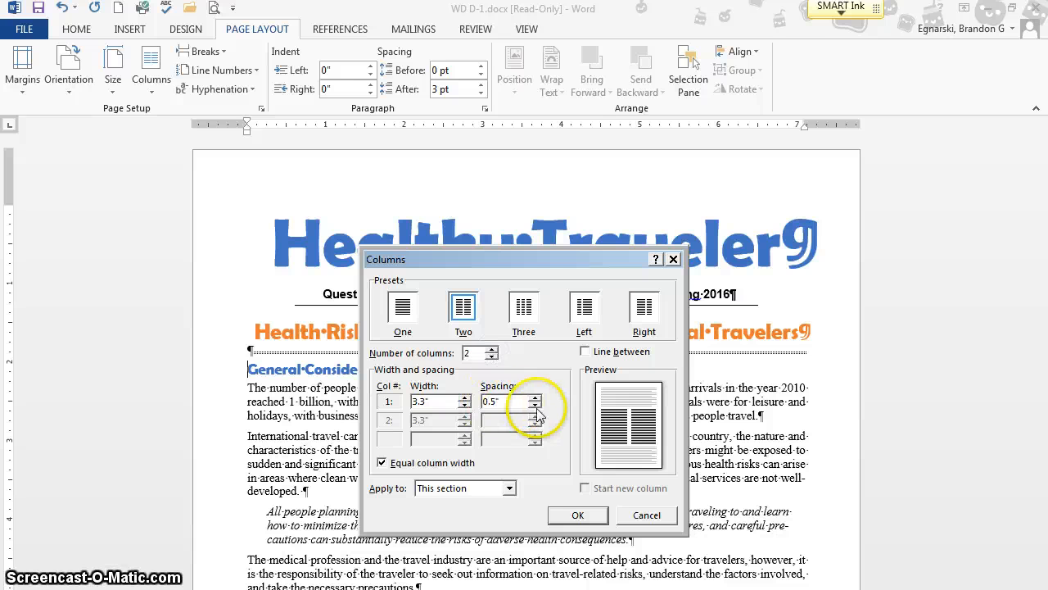
click(573, 516)
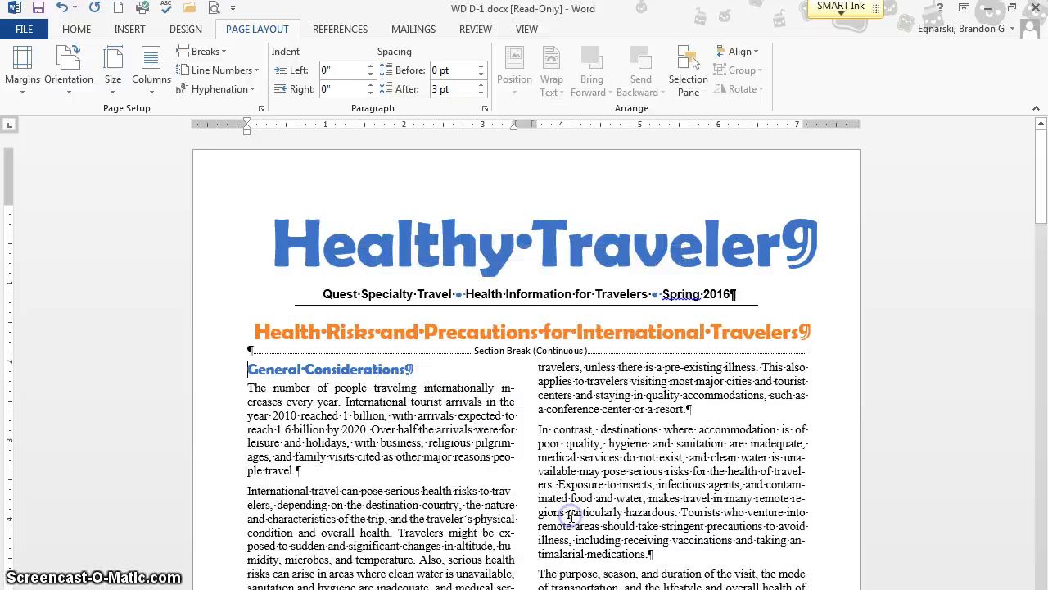
- Review how the text flows in two columns across the document's pages
click(290, 531)
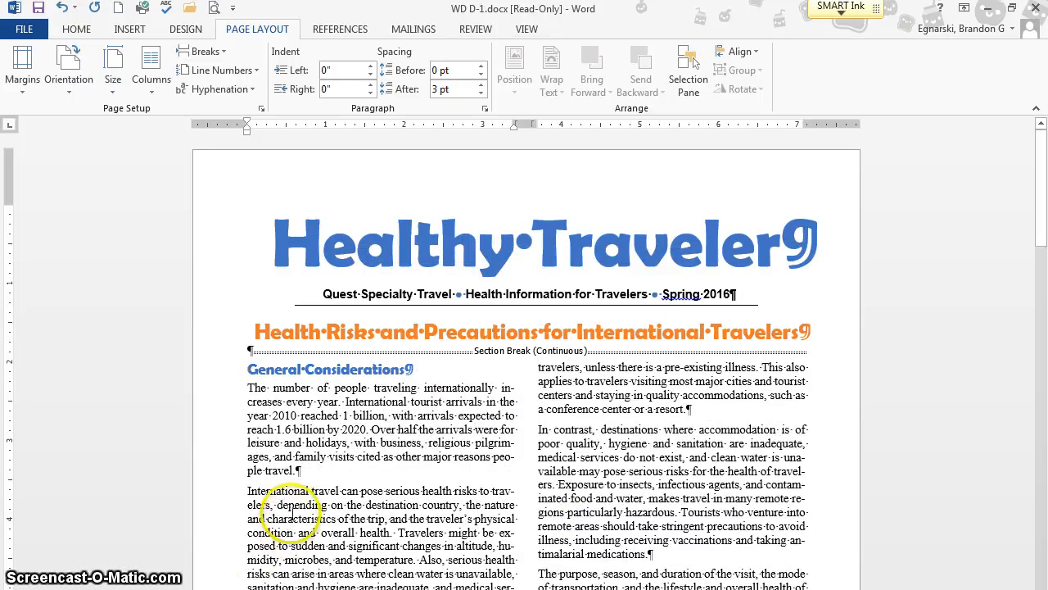
scroll(295, 508, down, 15)
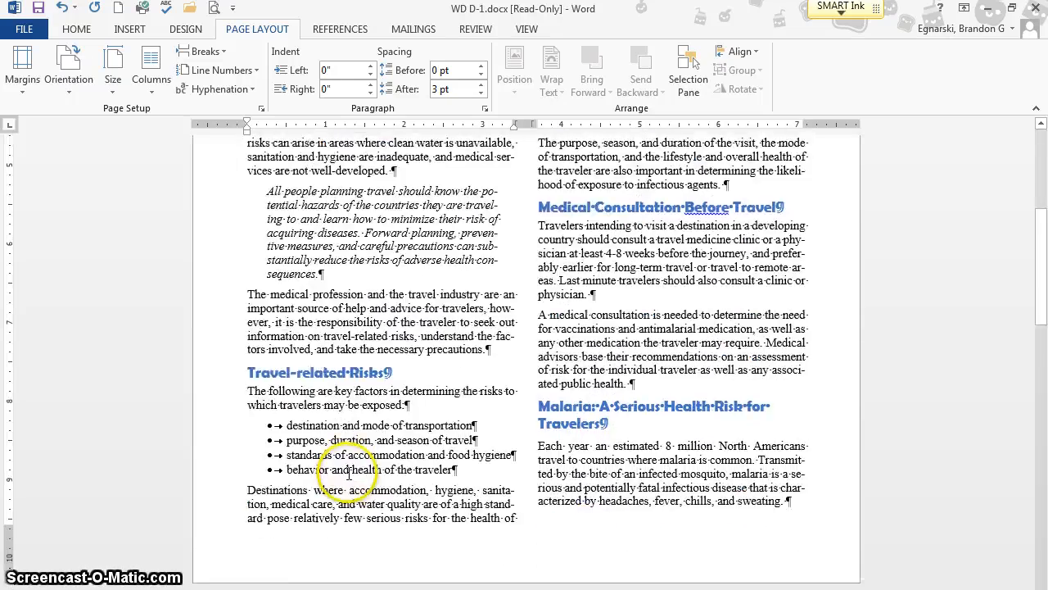
scroll(354, 479, down, 20)
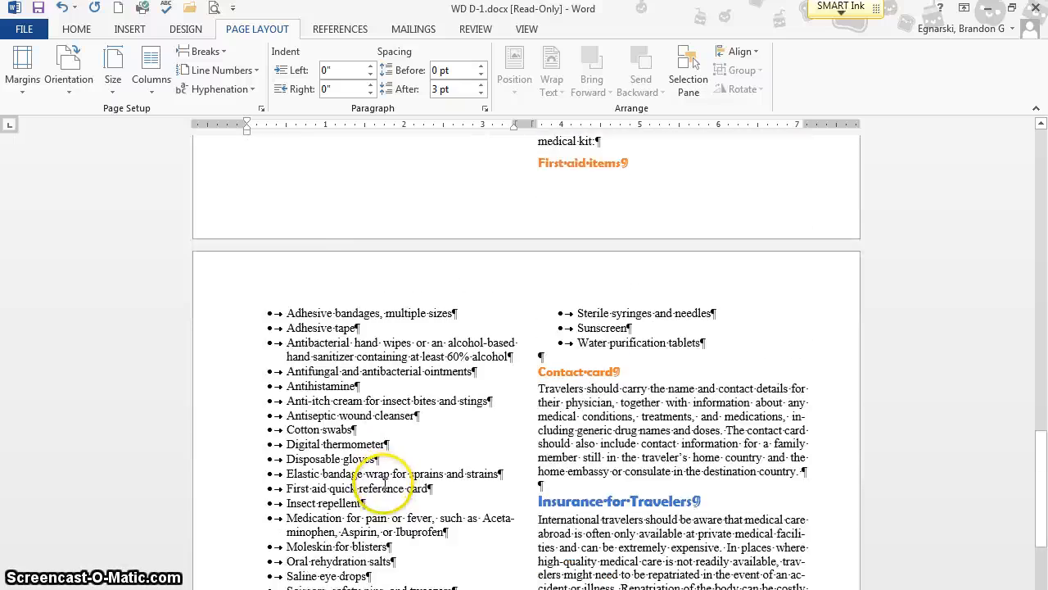
scroll(389, 484, down, 15)
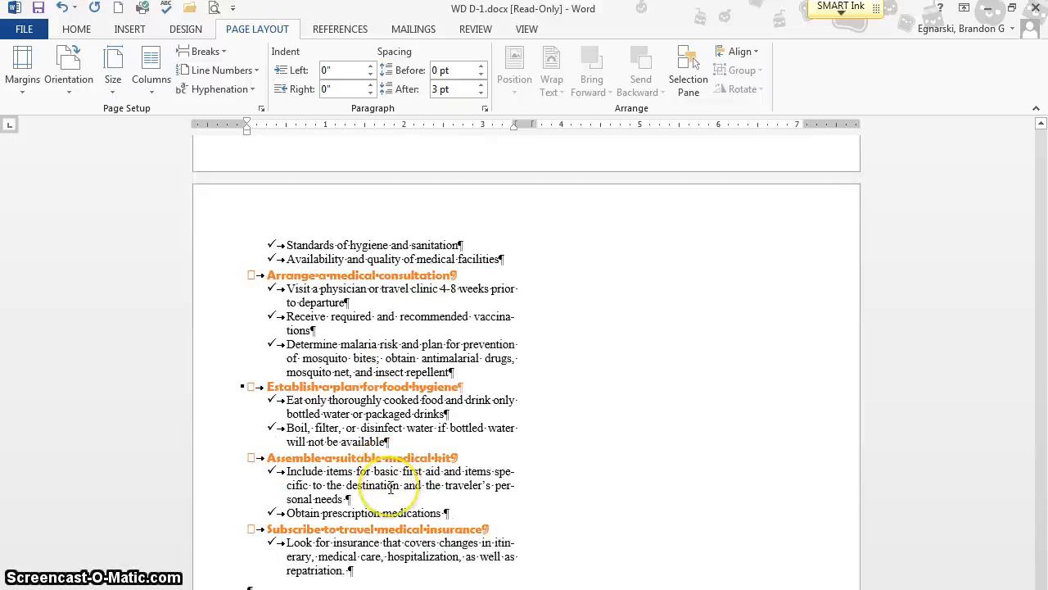
scroll(391, 486, up, 15)
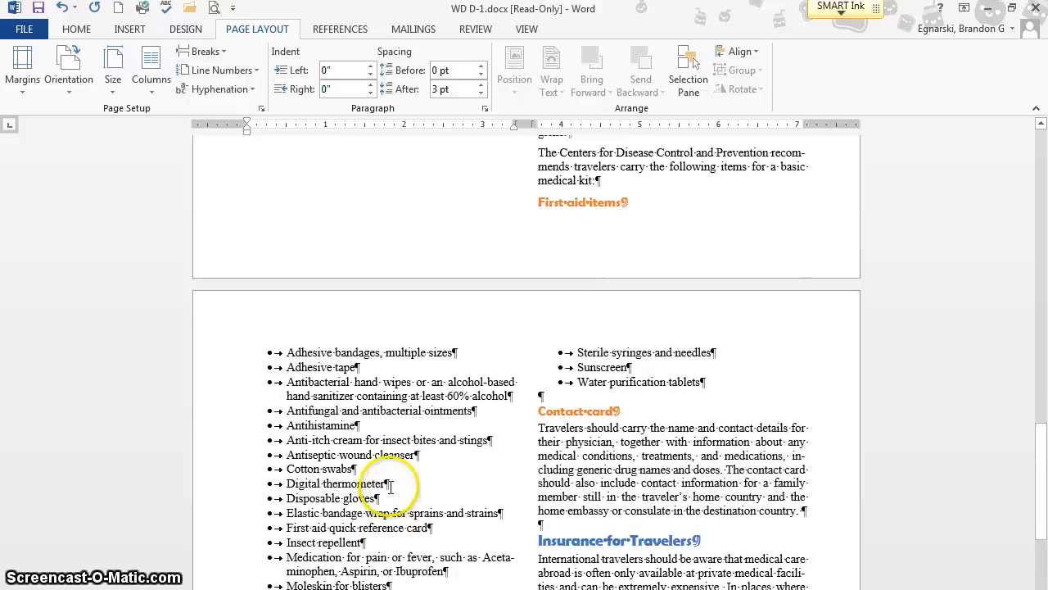
scroll(390, 486, up, 20)
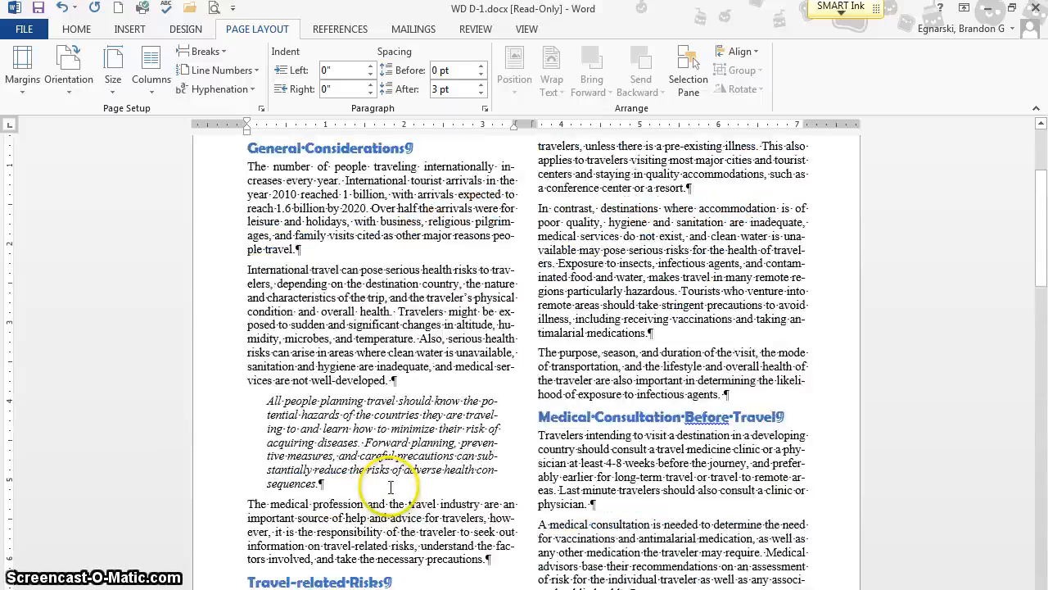
scroll(391, 486, up, 6)
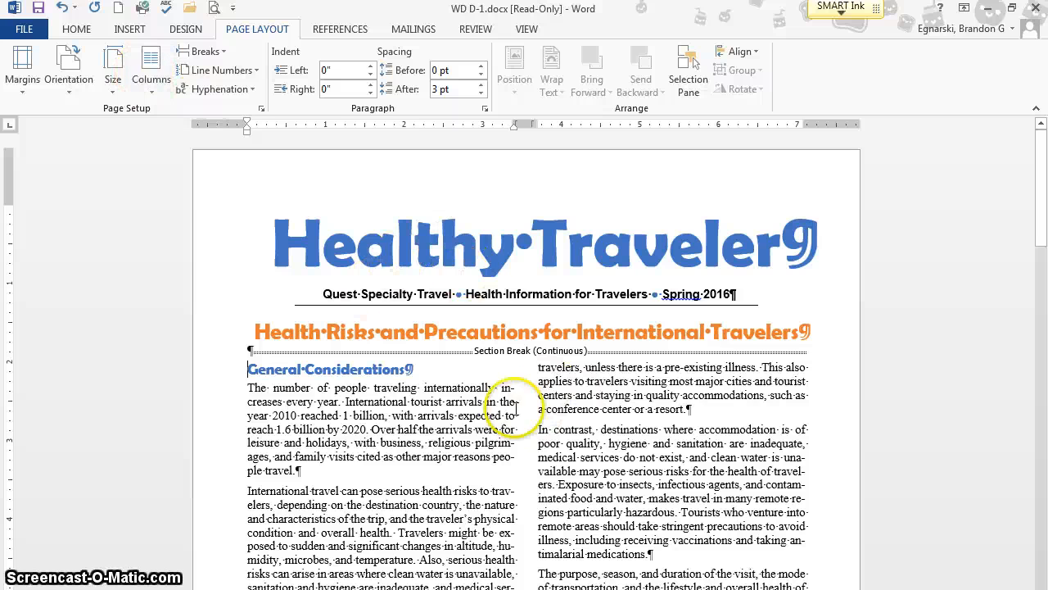
- Insert a page break before the heading "Malaria: A Serious Health Risk for Travelers"
scroll(460, 403, down, 8)
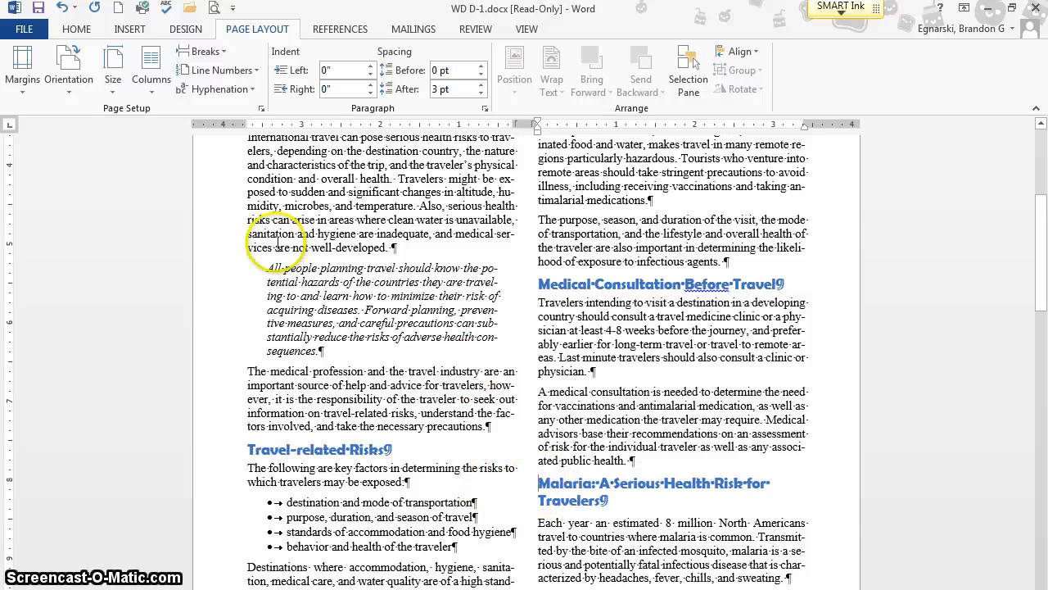
click(204, 54)
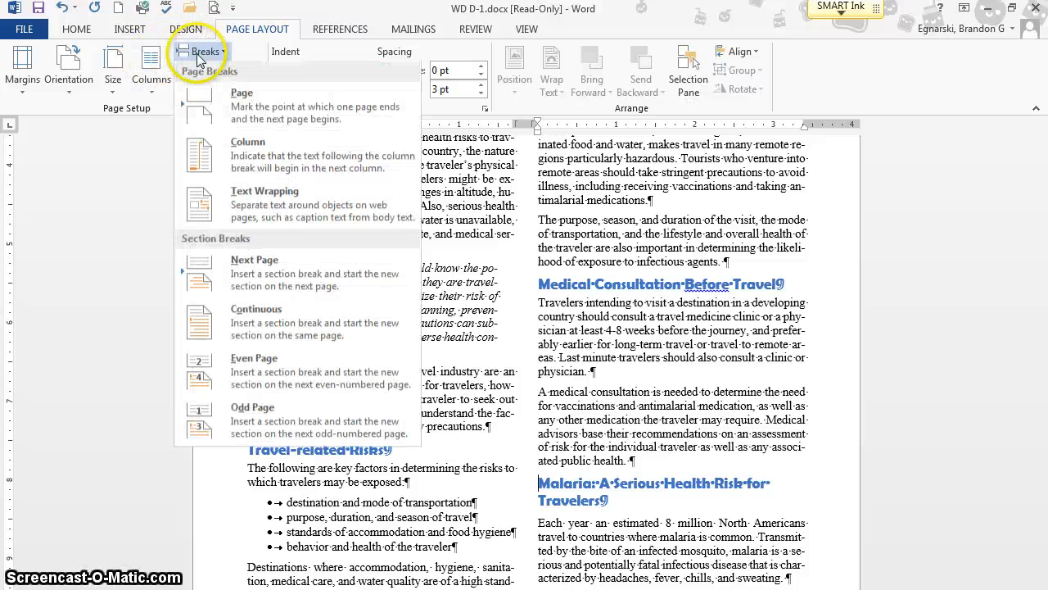
click(262, 114)
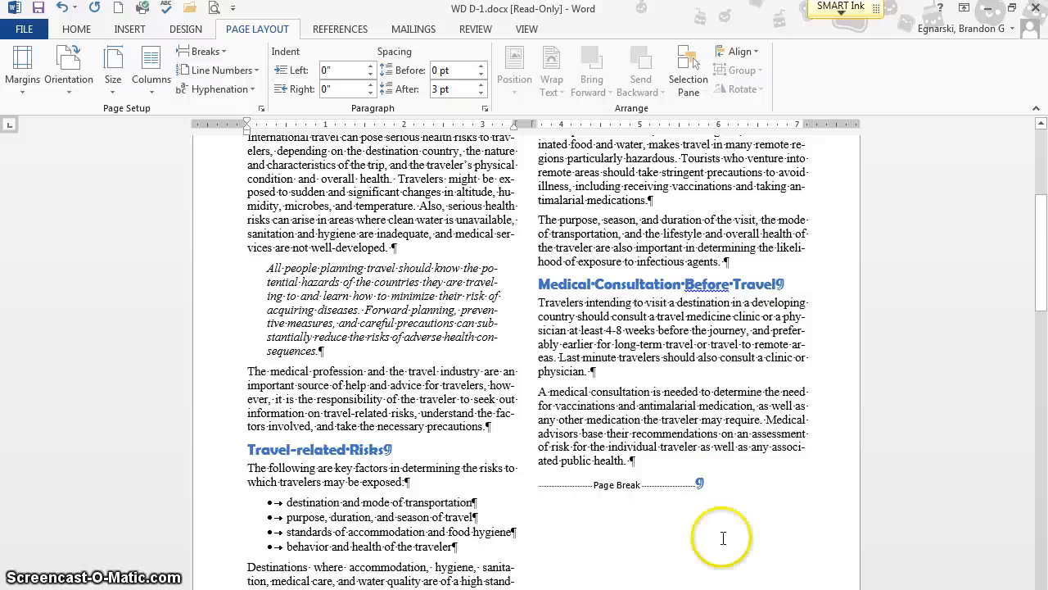
scroll(636, 507, down, 3)
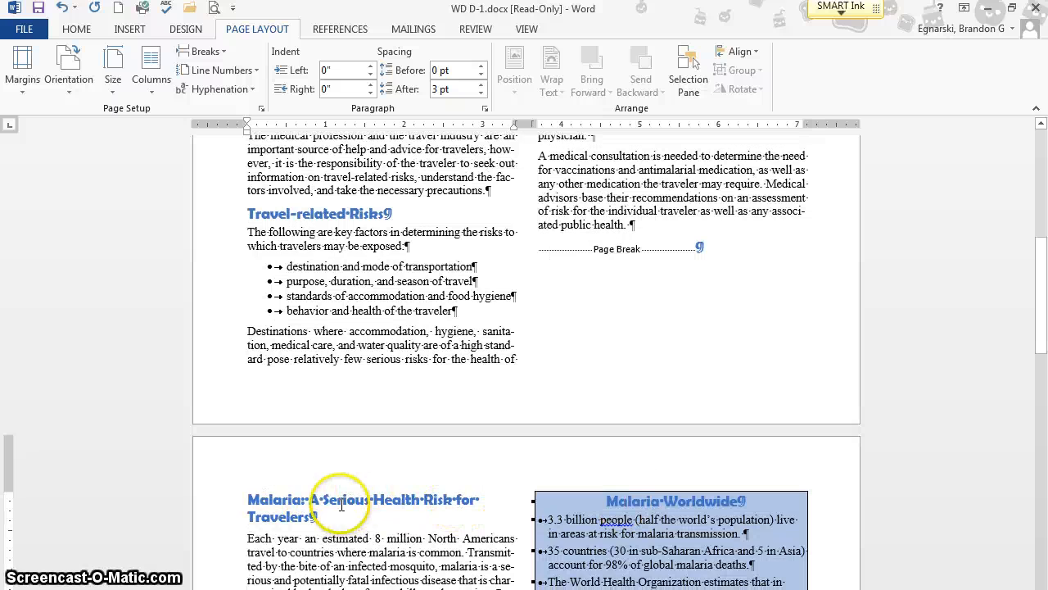
- Insert a page break before the "Medical Kit and Personal Items" heading
scroll(341, 505, down, 7)
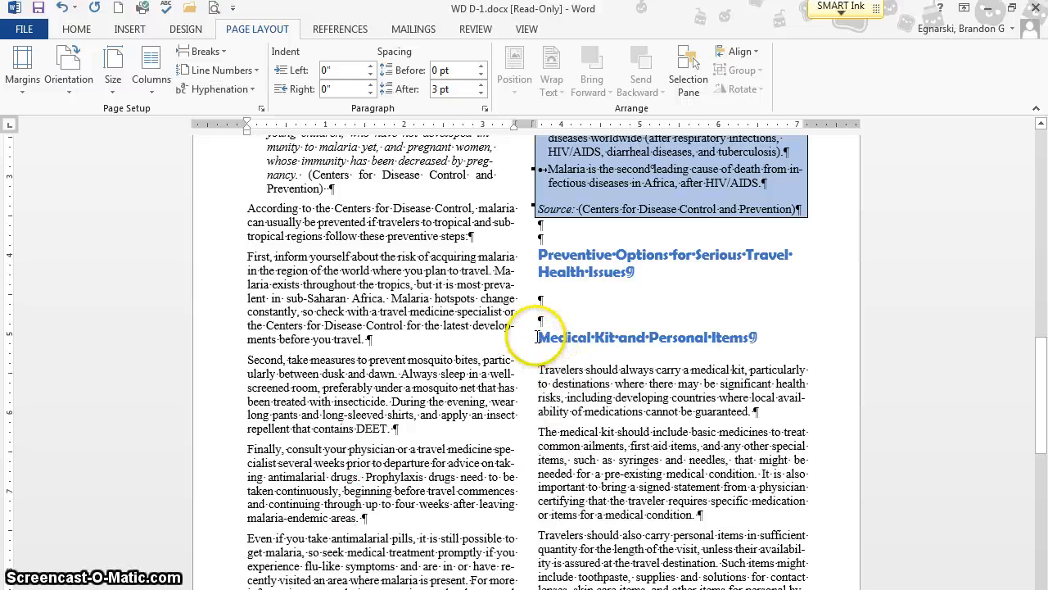
click(201, 51)
click(230, 98)
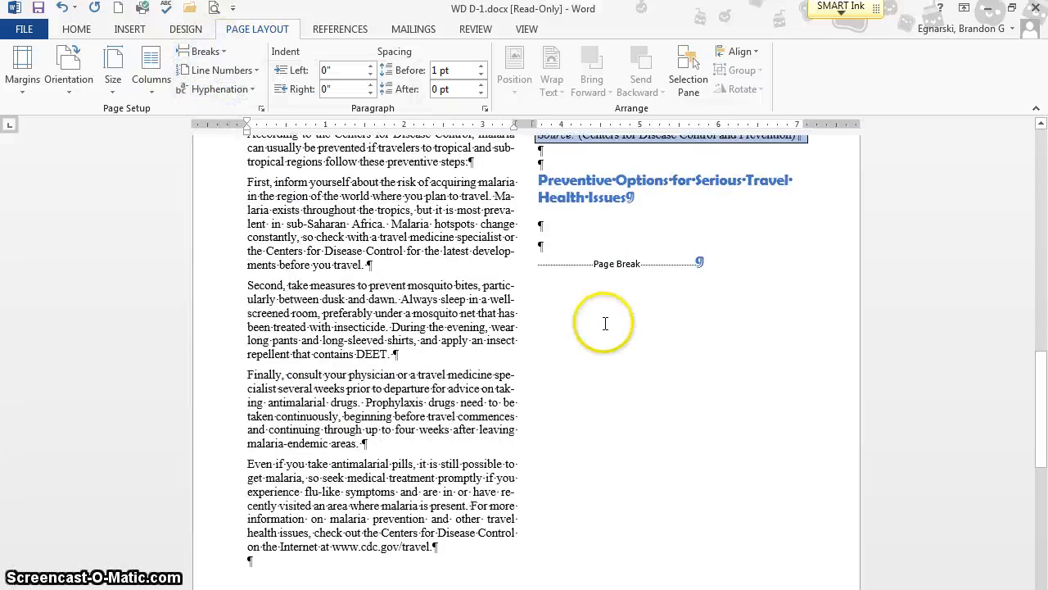
- Insert a page break before the "Insurance for Travelers" heading and check the resulting page layout
scroll(604, 322, down, 6)
scroll(605, 322, down, 10)
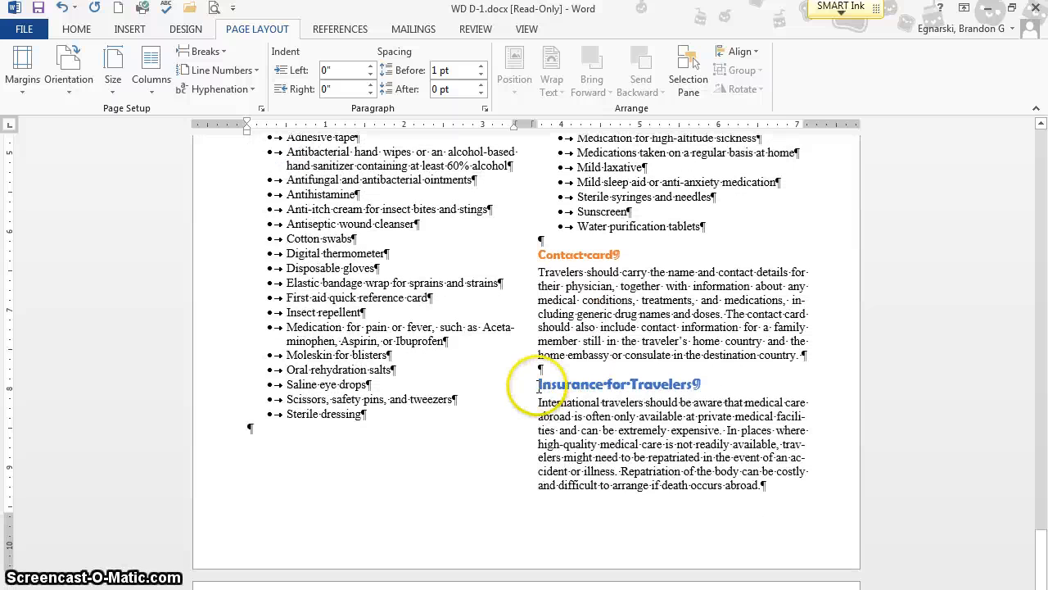
click(531, 395)
click(210, 54)
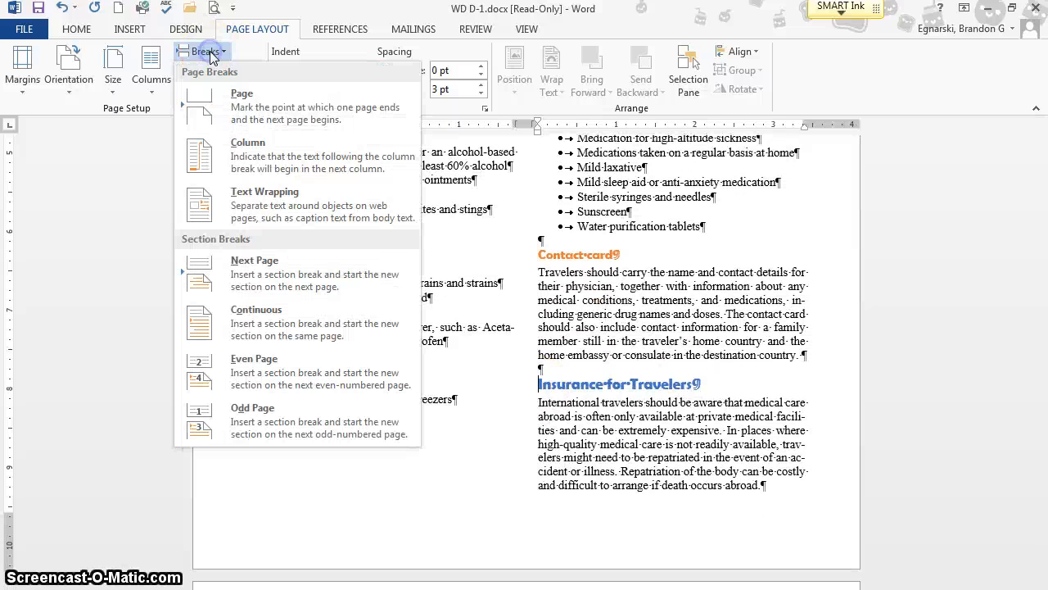
click(237, 105)
scroll(529, 374, down, 15)
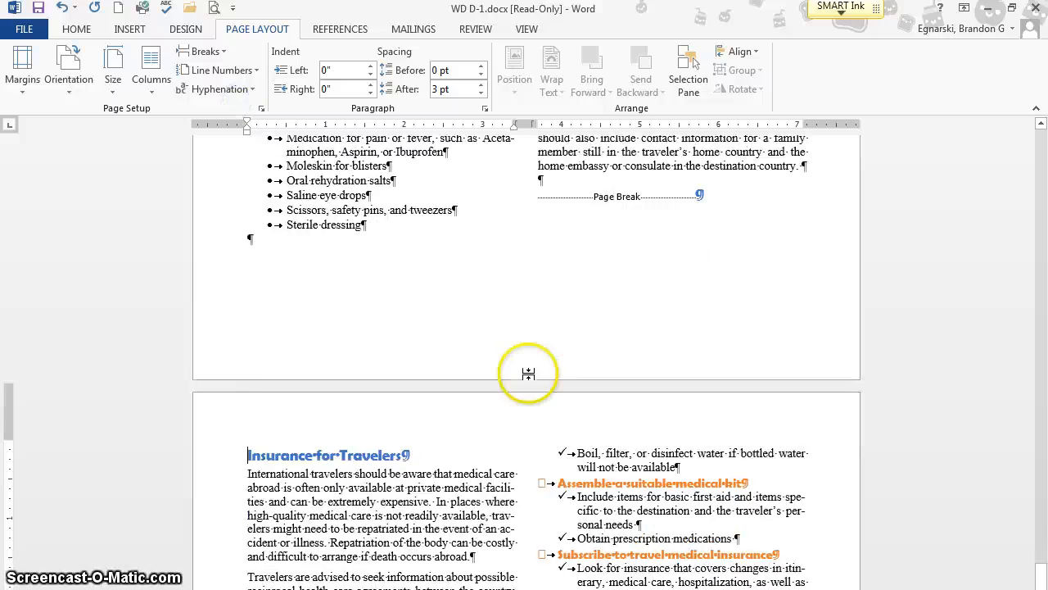
scroll(529, 374, down, 20)
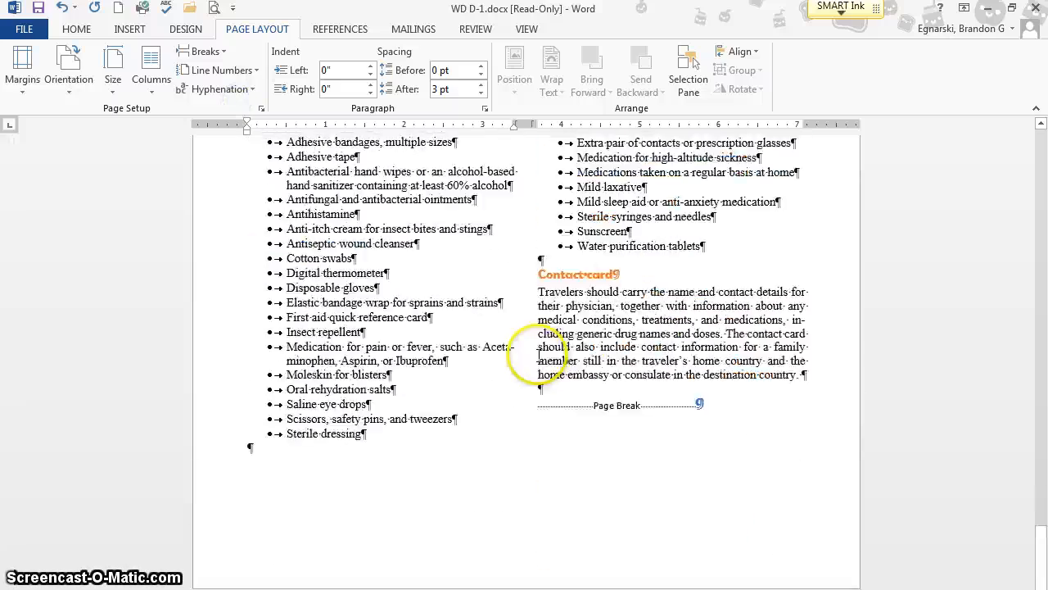
scroll(539, 355, up, 20)
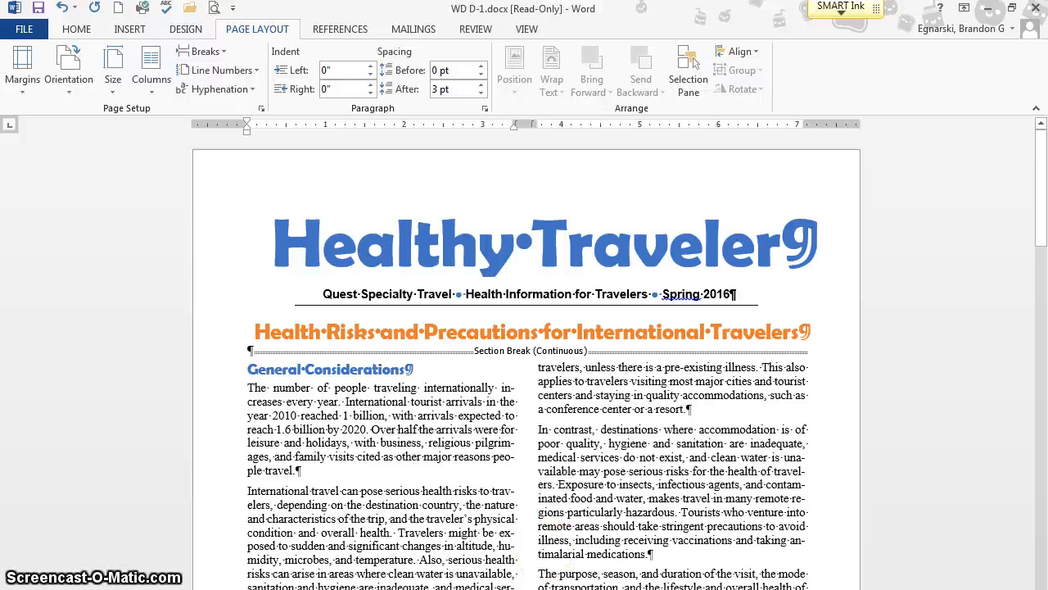
- Add page numbers at the bottom of the pages in the Plain Number 2 style, check them across pages, and leave the footer
click(125, 32)
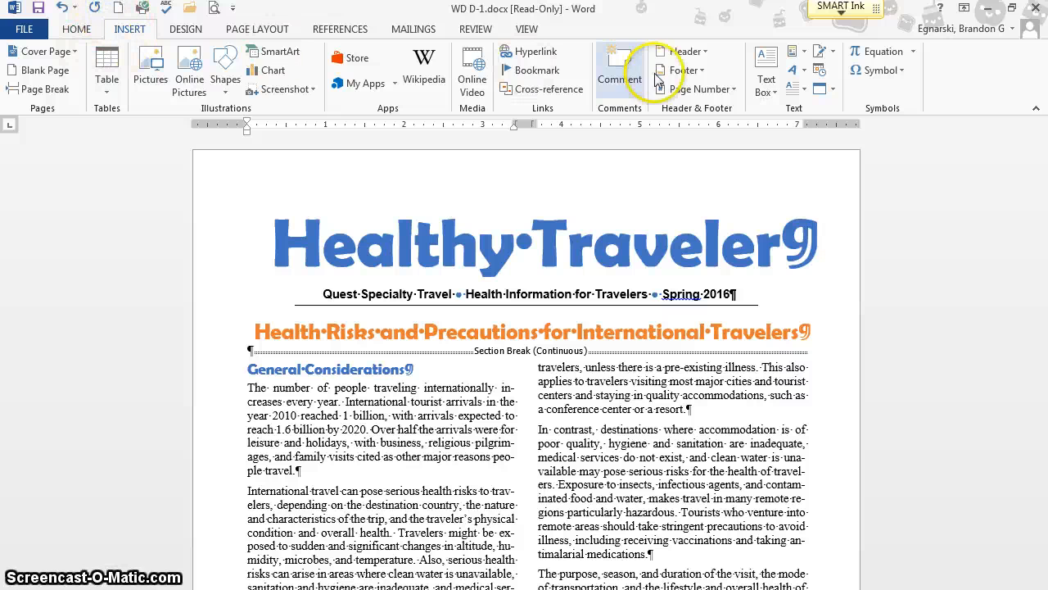
click(734, 90)
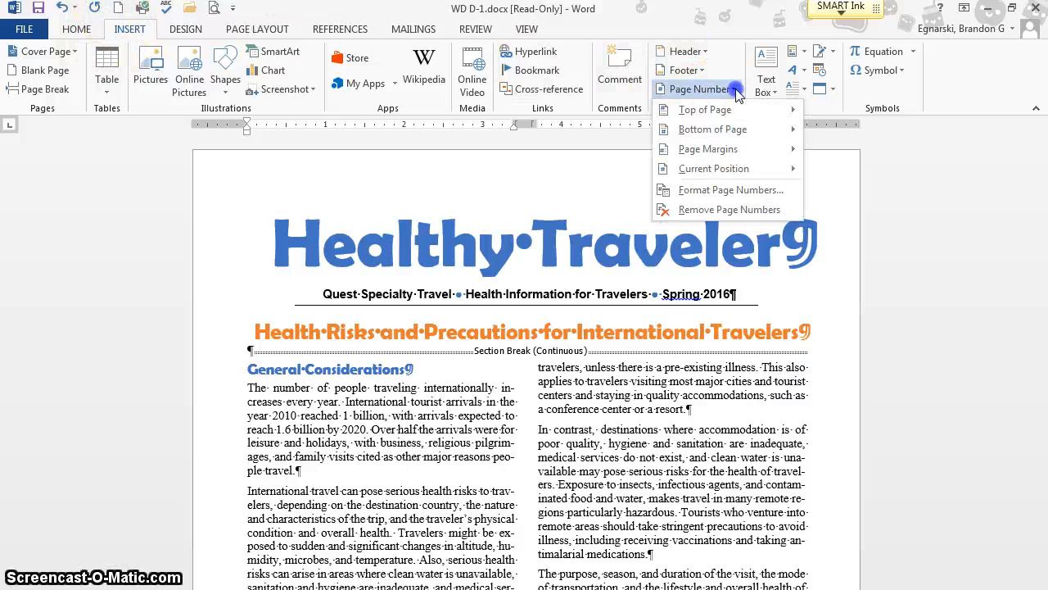
mouse_move(739, 109)
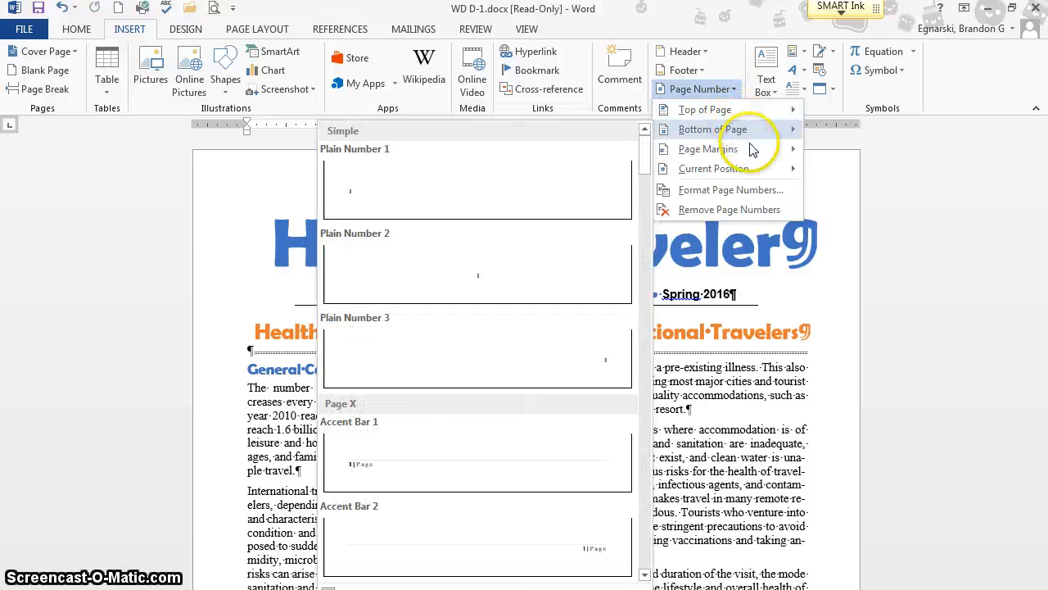
mouse_move(752, 155)
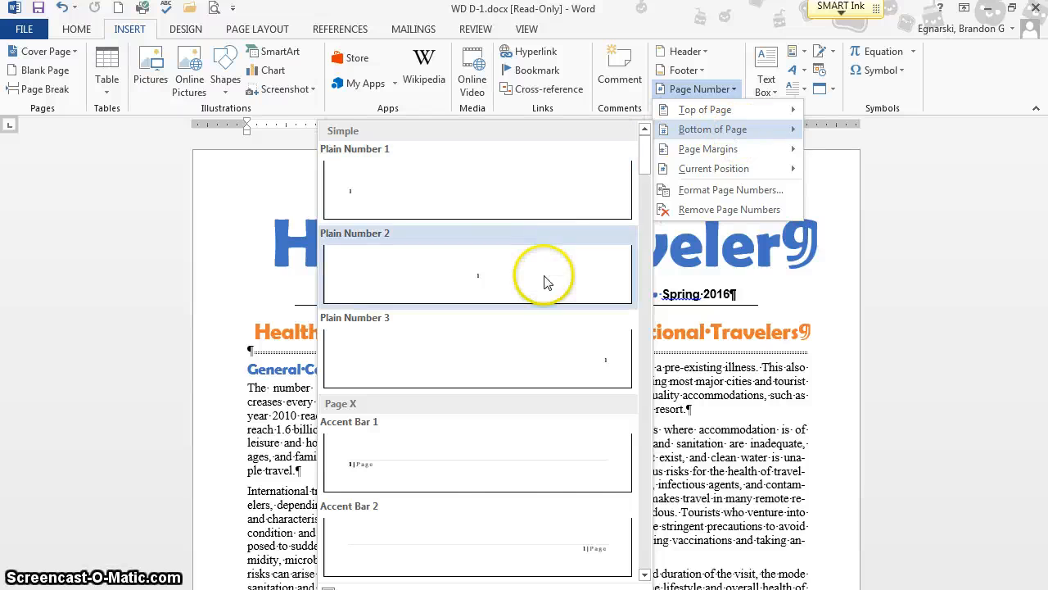
click(543, 275)
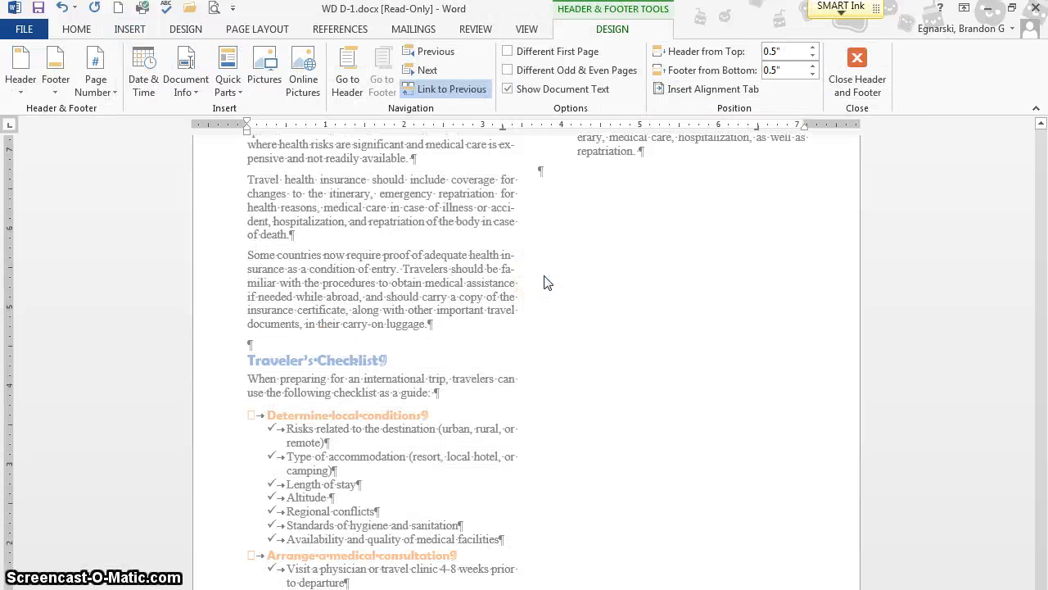
click(533, 351)
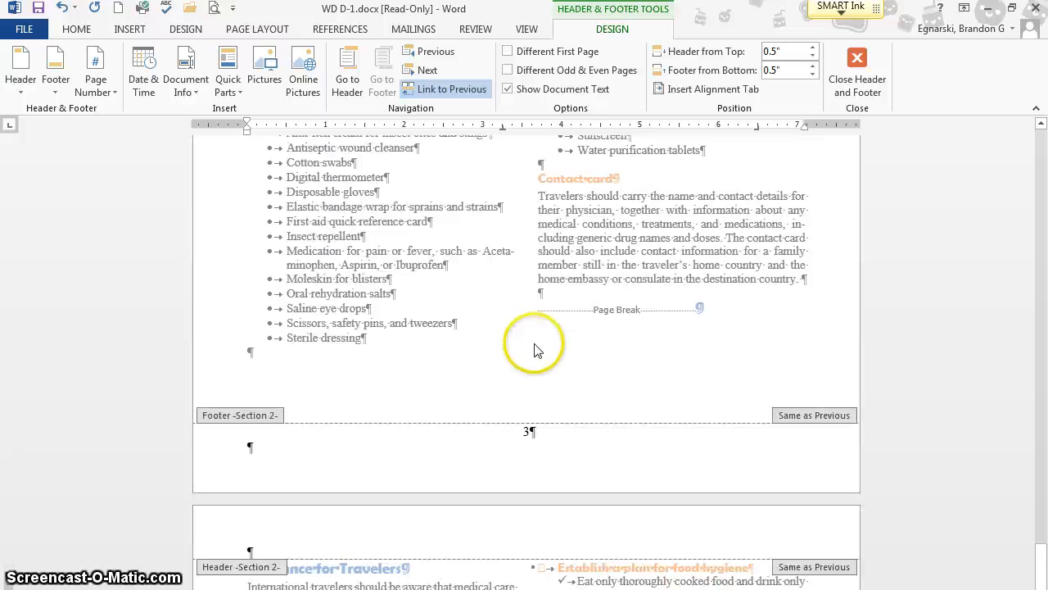
scroll(533, 351, up, 15)
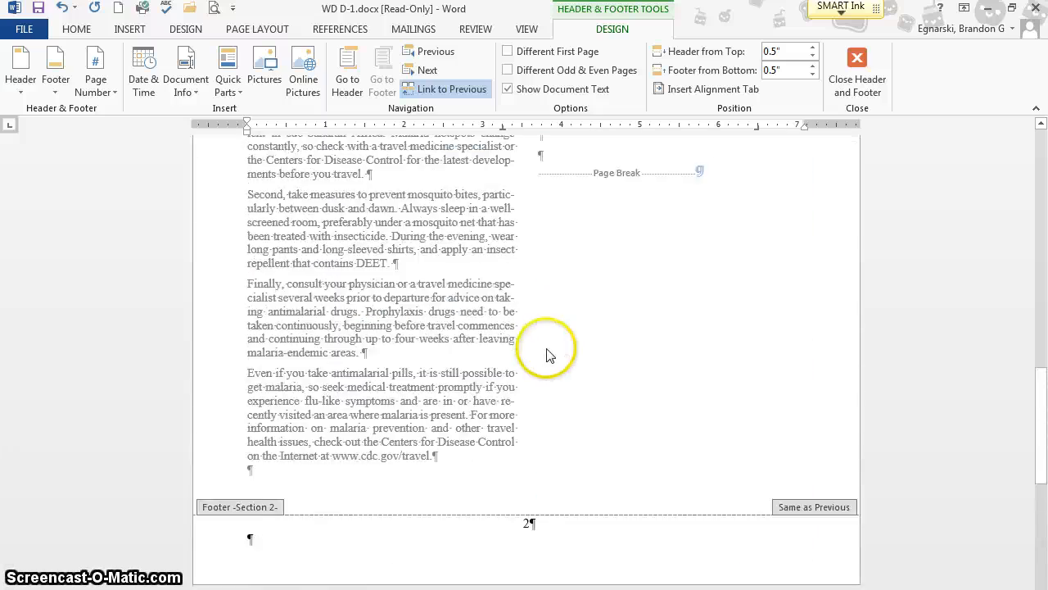
scroll(547, 353, up, 10)
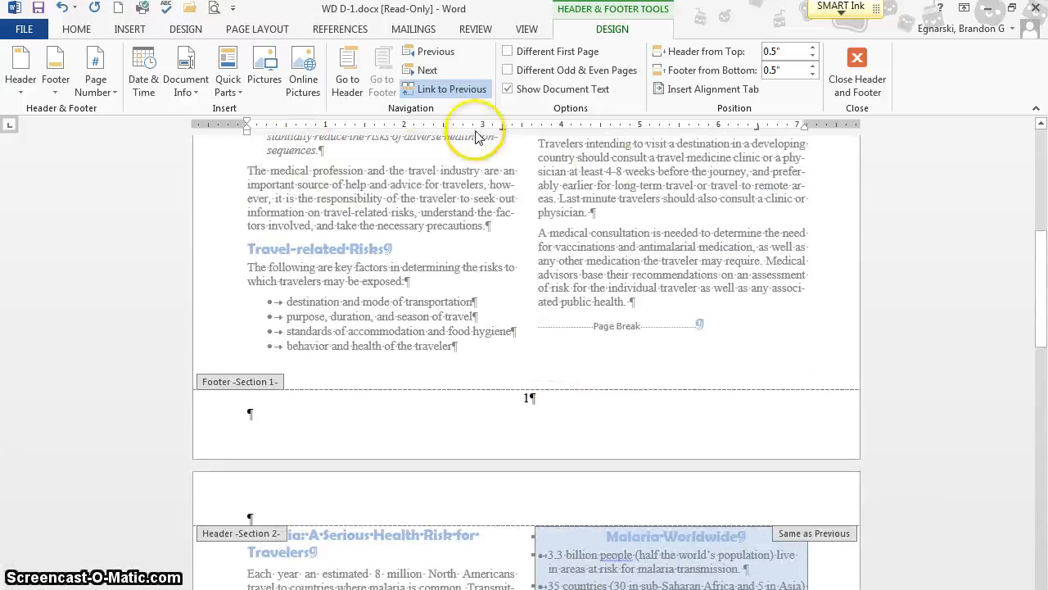
click(869, 96)
- Insert a header in the built-in Blank style
scroll(524, 335, up, 10)
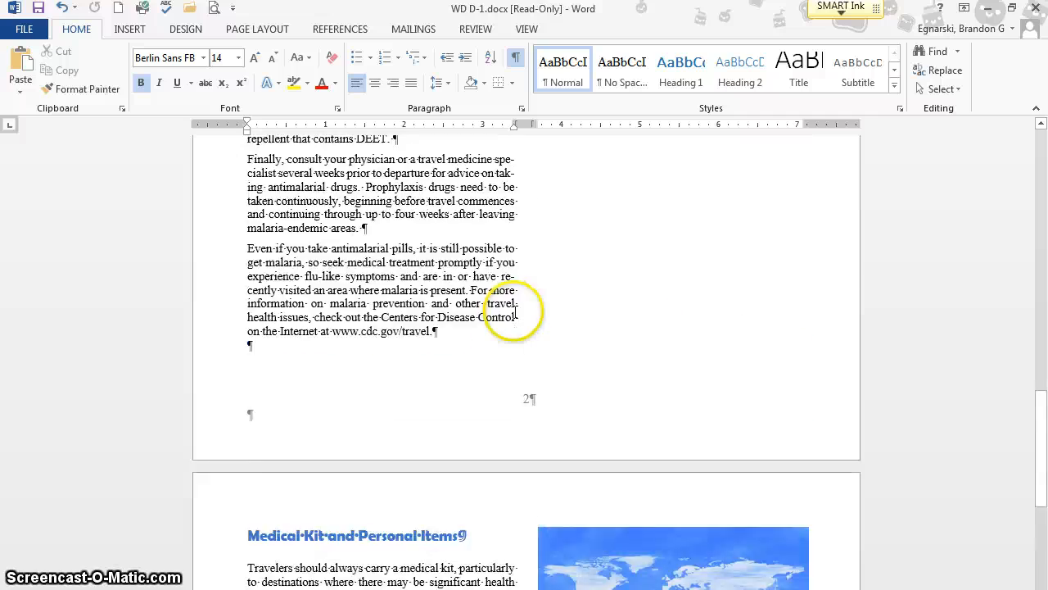
scroll(515, 311, up, 10)
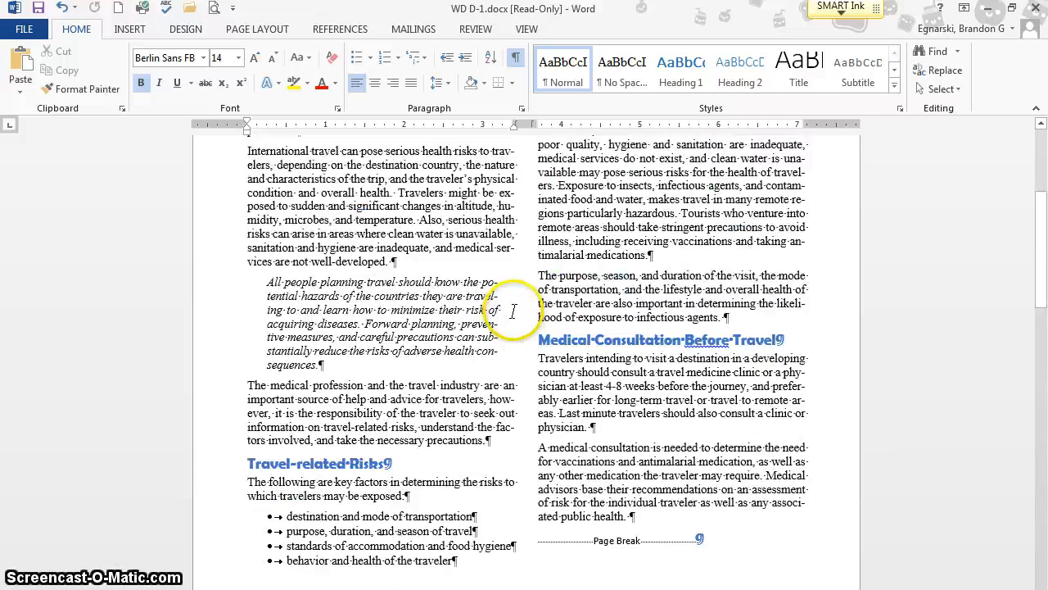
scroll(513, 312, up, 5)
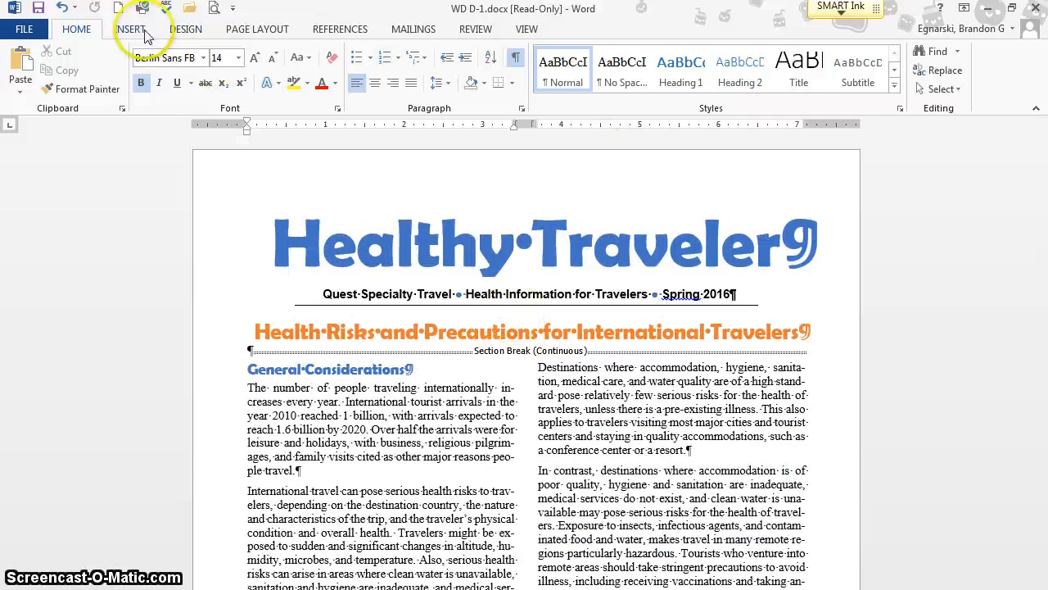
click(141, 33)
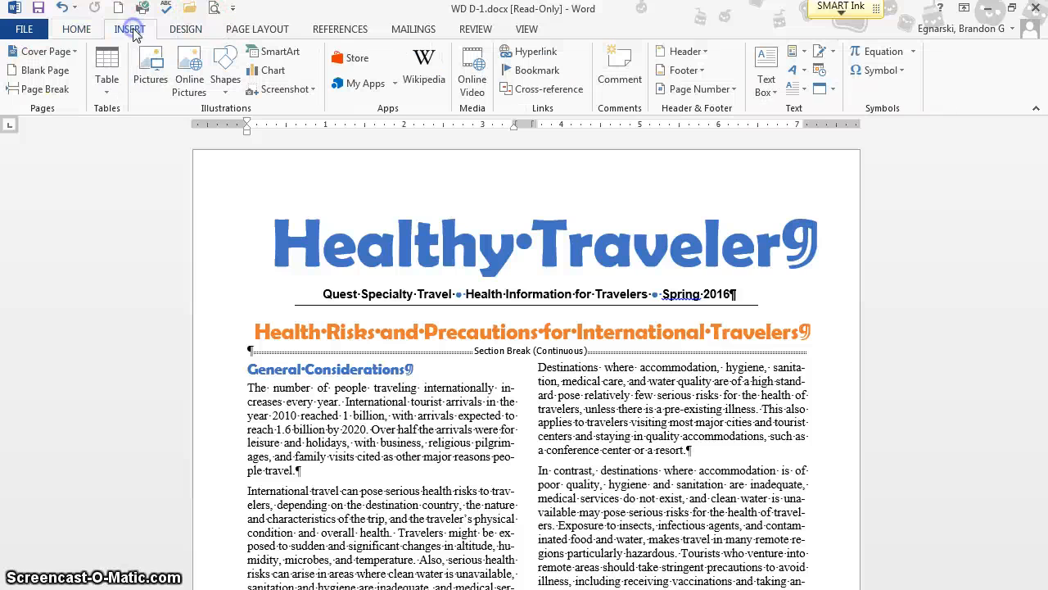
click(686, 52)
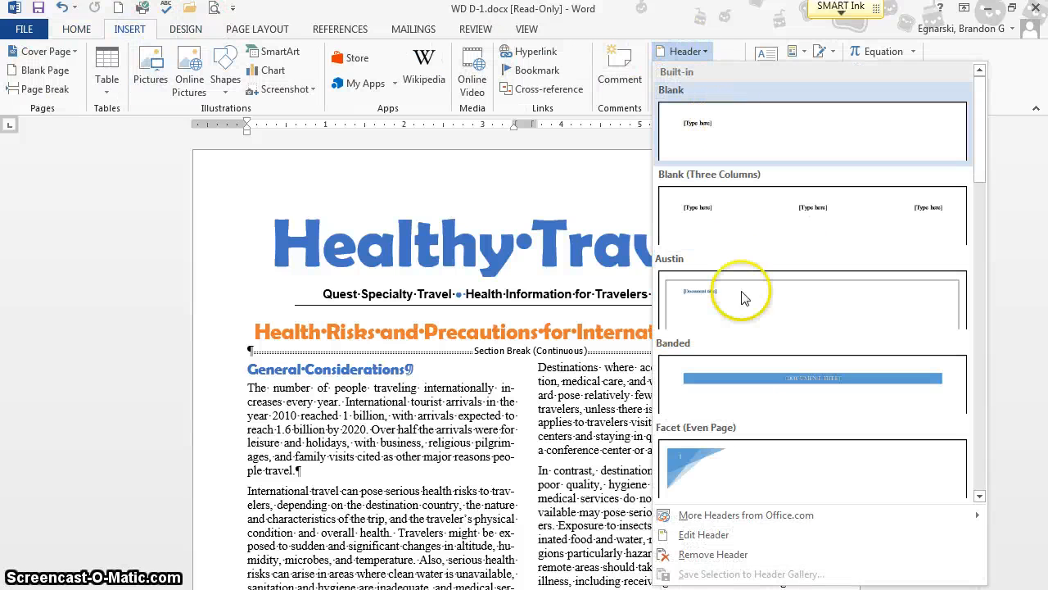
scroll(741, 353, down, 3)
scroll(753, 327, down, 5)
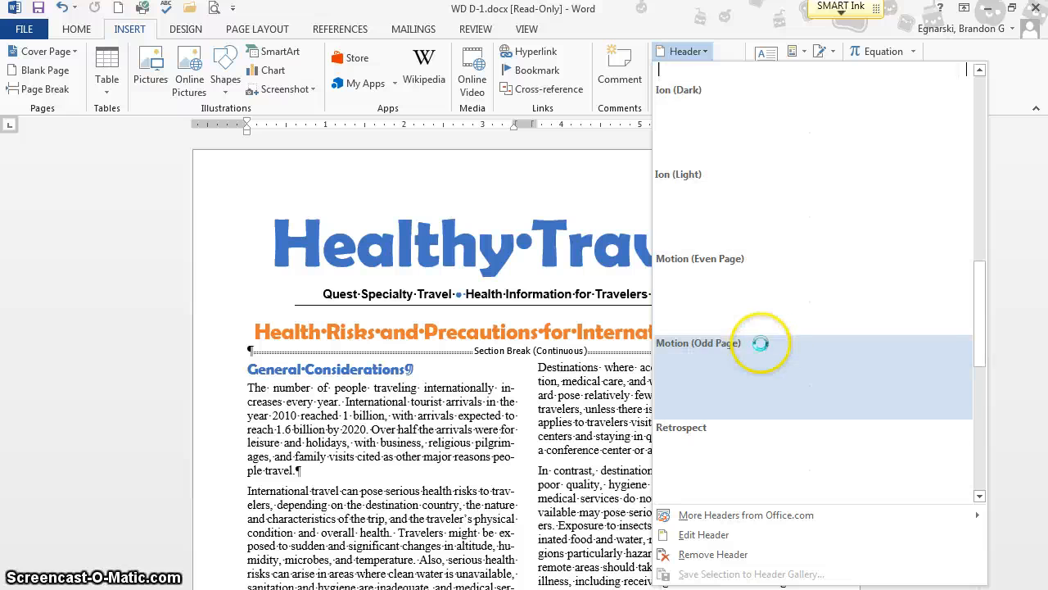
scroll(734, 348, up, 8)
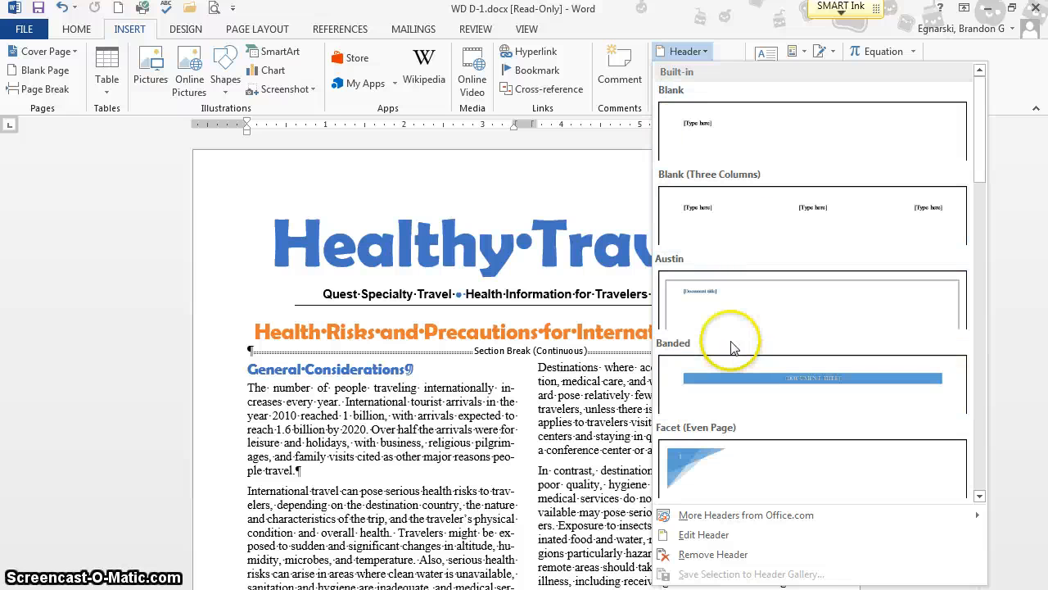
click(701, 160)
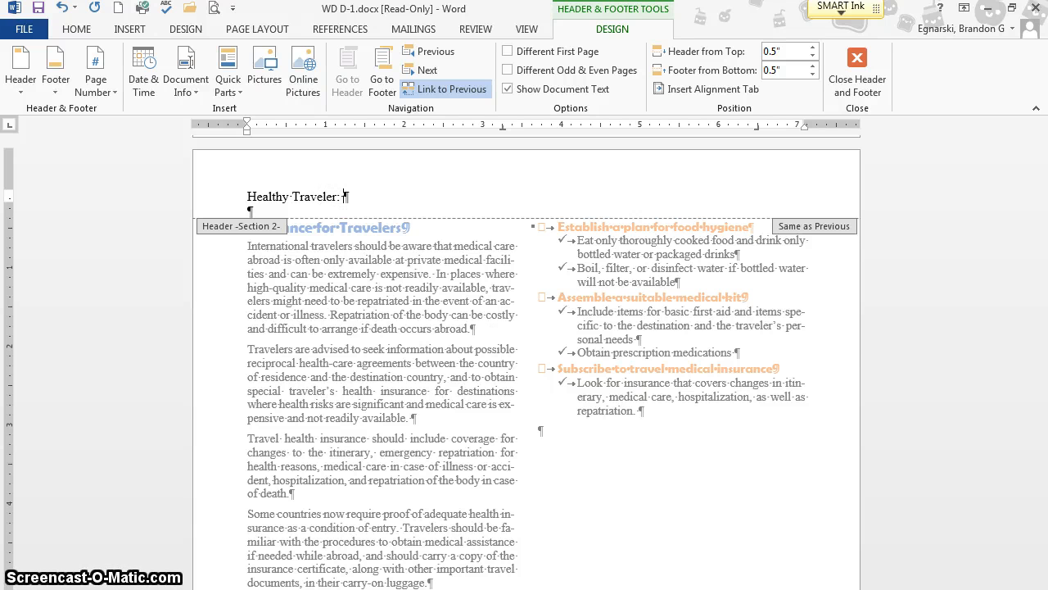
- Enter "Healthy Traveler: Travel and Health Information from Quest Specialty Travel" as the header text
text(ravel and Health Inforka)
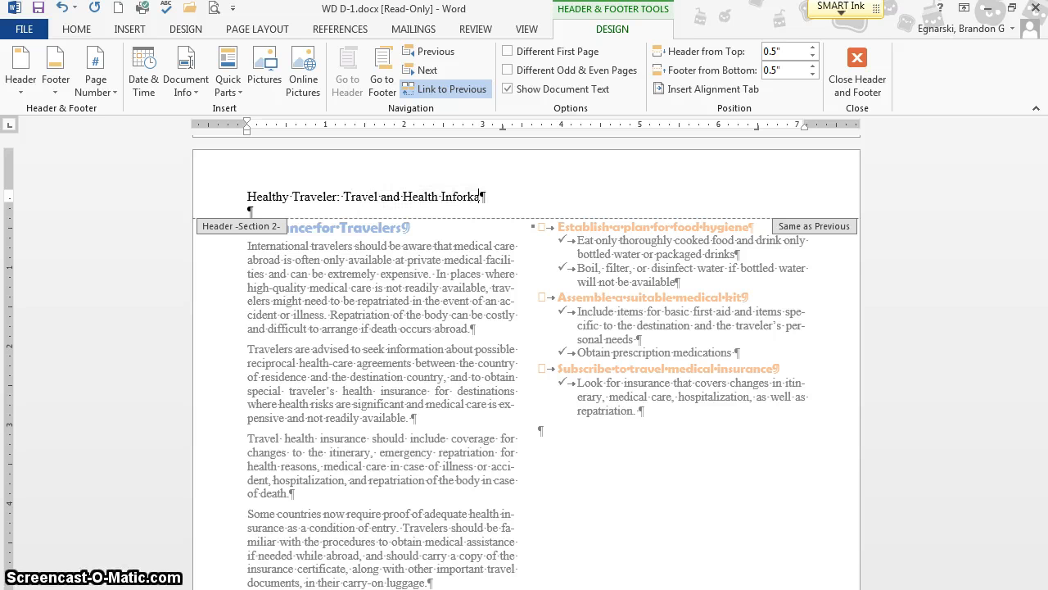
key(BackSpace)
key(BackSpace)
key(BackSpace)
key(BackSpace)
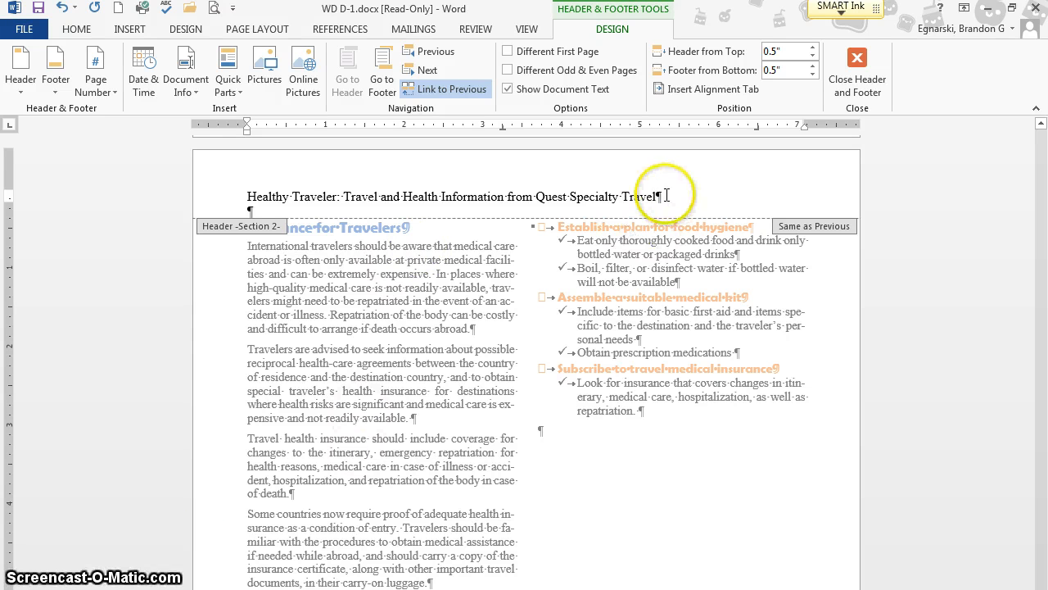
- Format the whole header line in the Berlin Sans FB font with the Orange, Accent 2 font color
drag(660, 196, 249, 196)
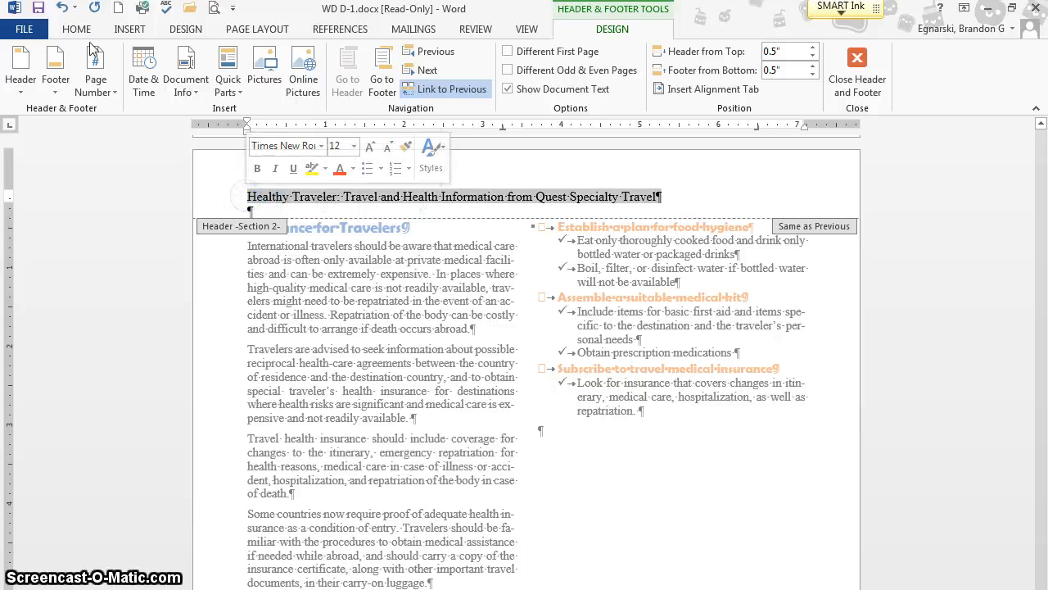
click(65, 35)
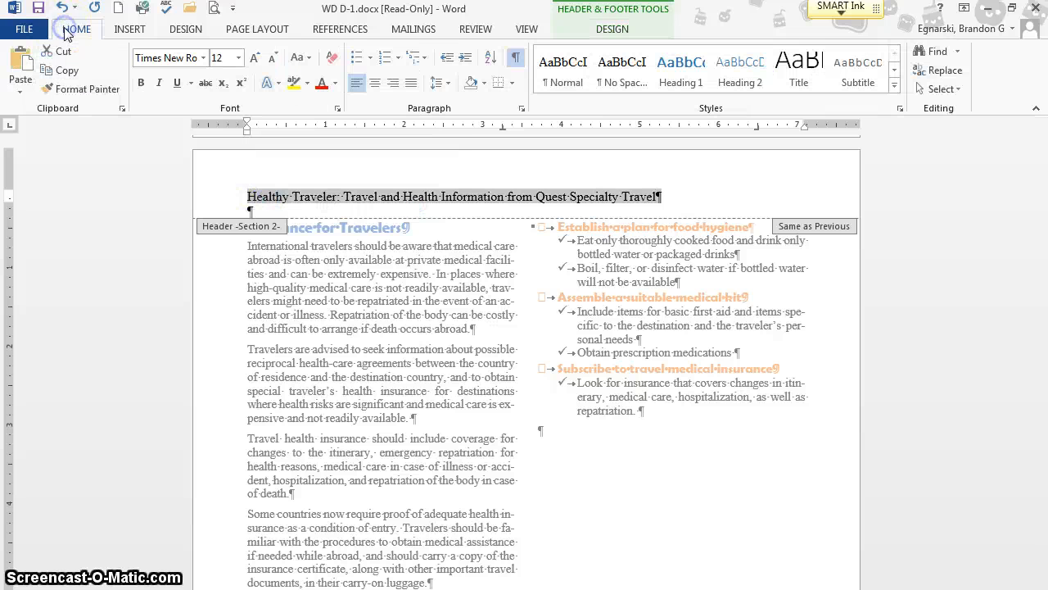
double_click(175, 58)
click(181, 62)
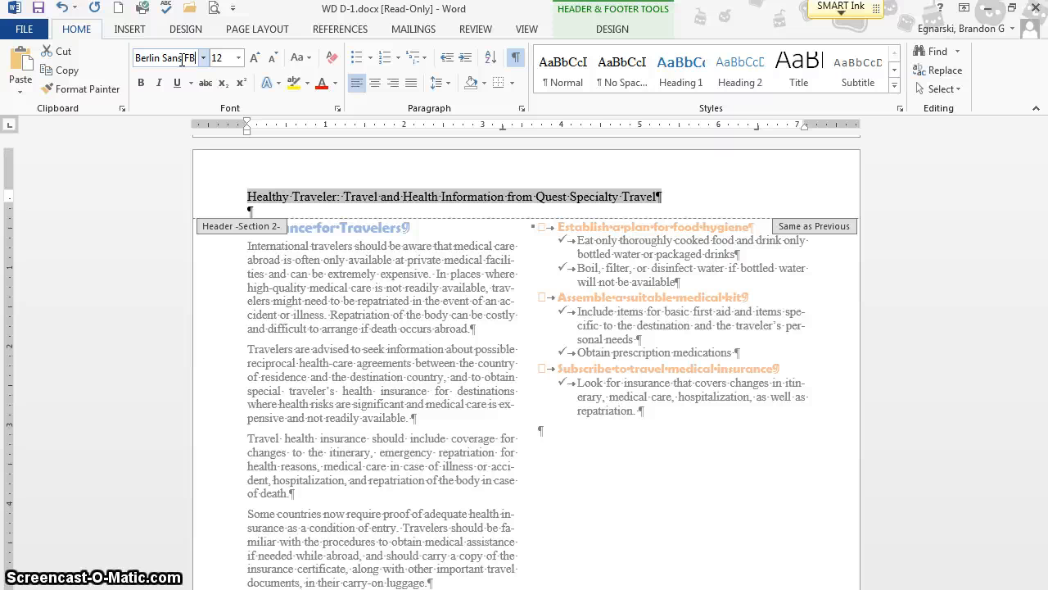
click(335, 83)
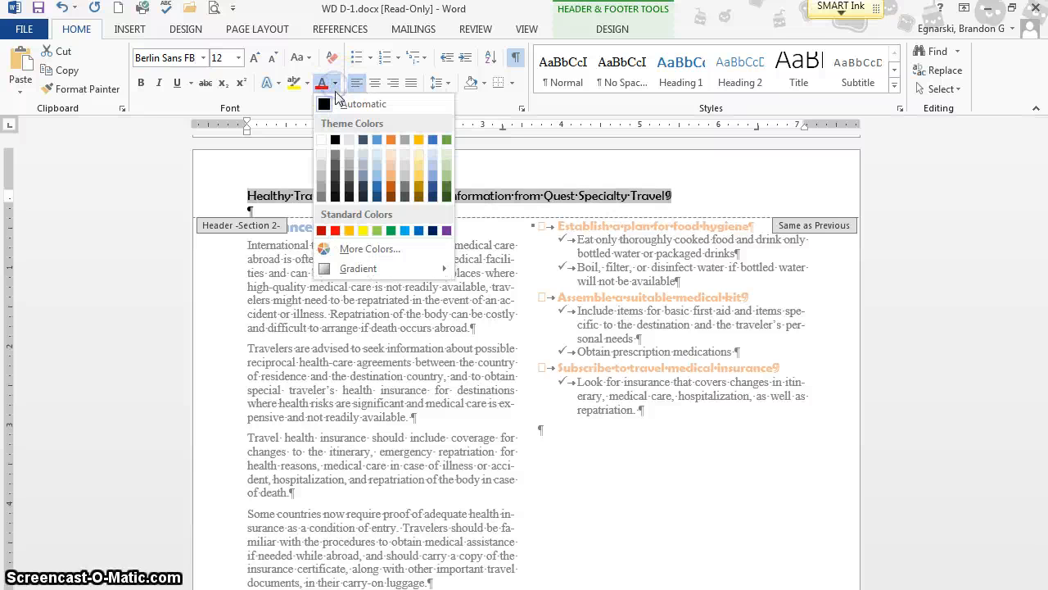
click(390, 138)
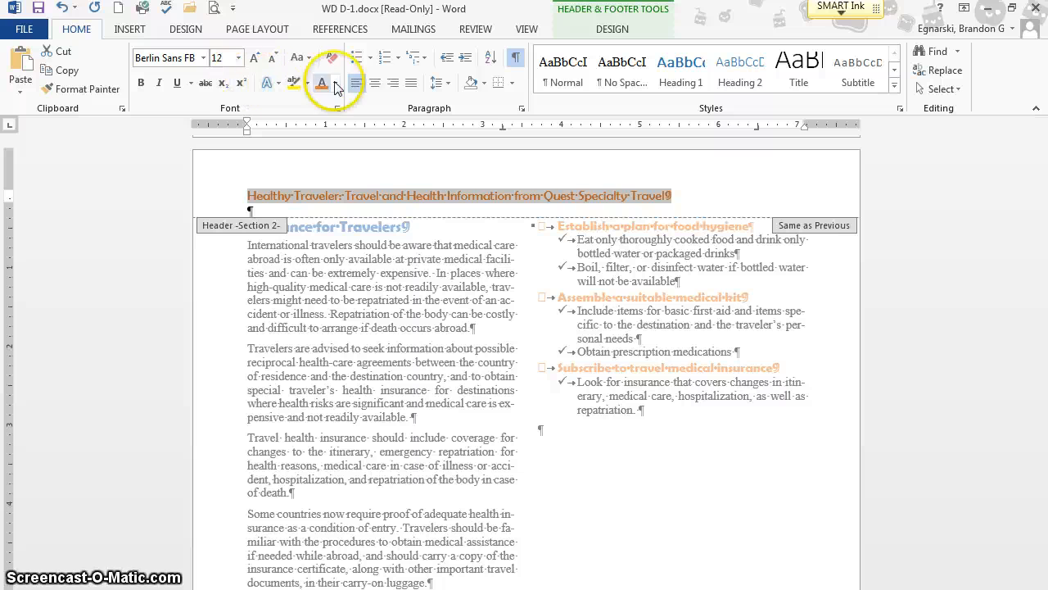
- Center the header text and add a bottom border beneath it
click(374, 83)
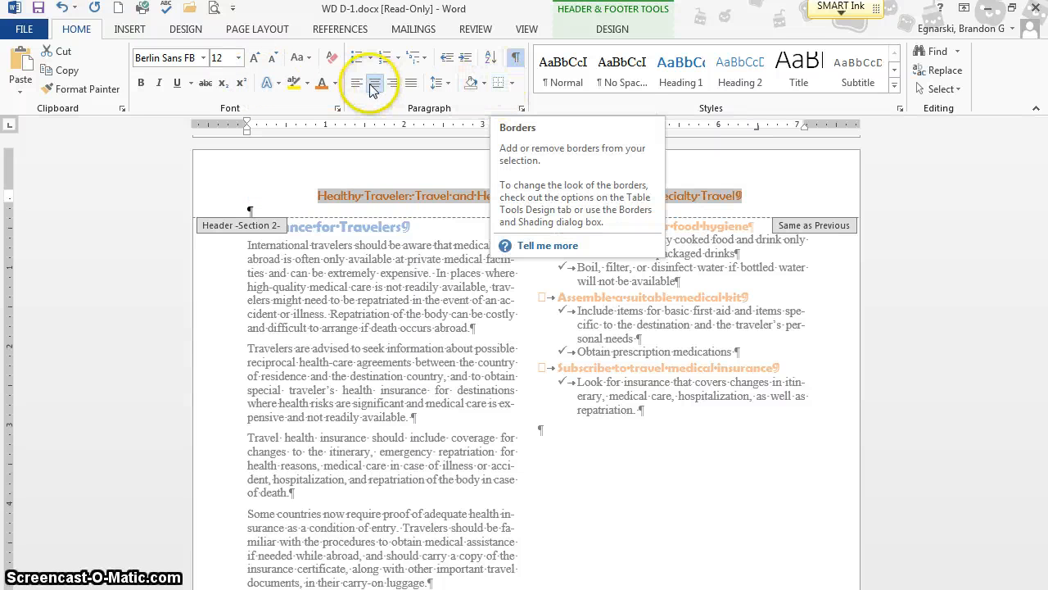
click(494, 84)
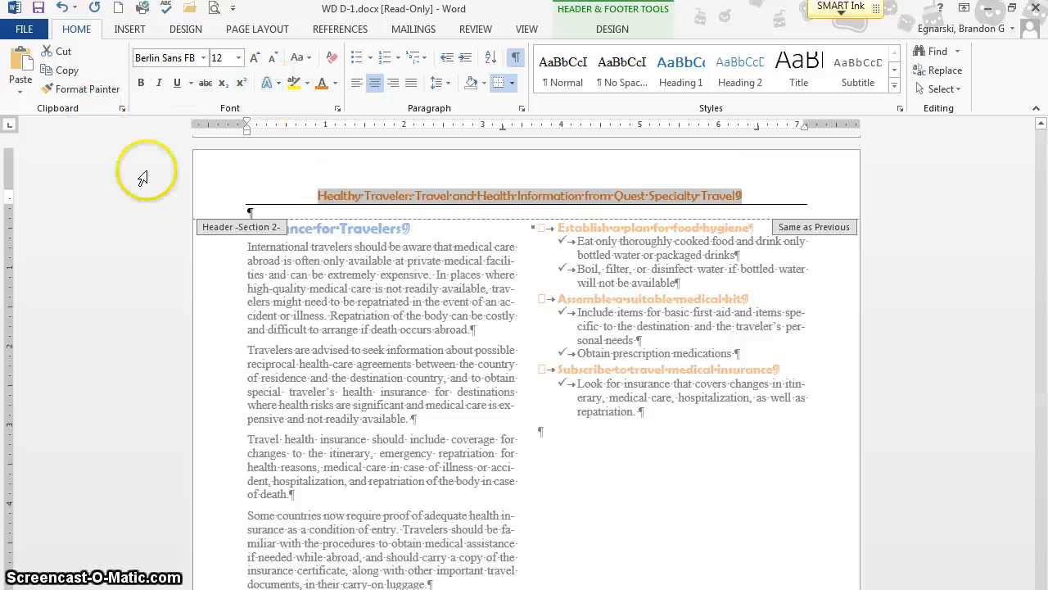
click(440, 194)
- Copy the header text's formatting onto the footer page number with the Format Painter
scroll(648, 182, down, 6)
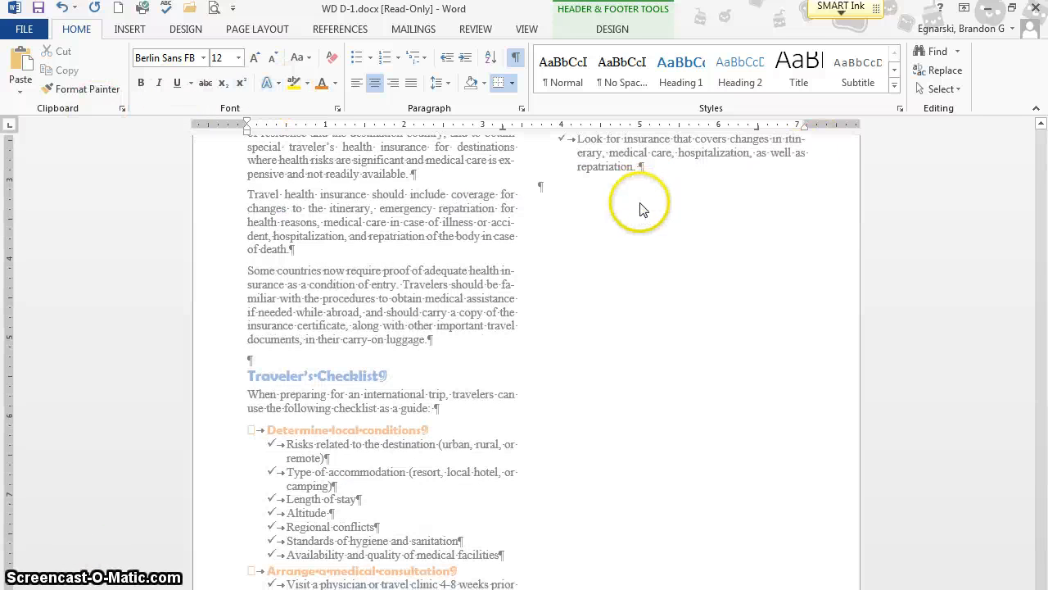
scroll(644, 198, up, 11)
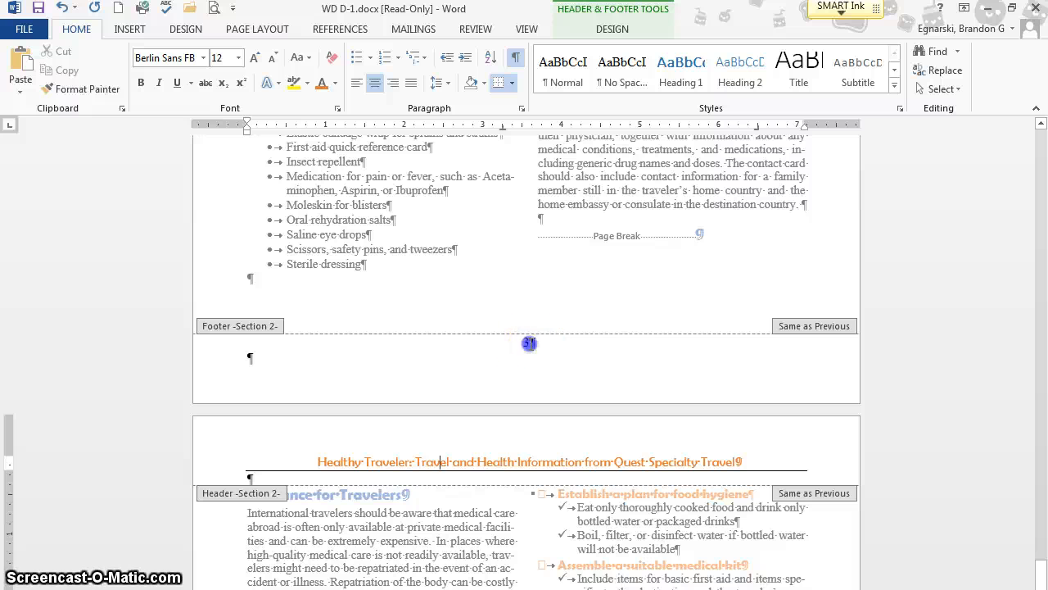
double_click(528, 342)
click(493, 455)
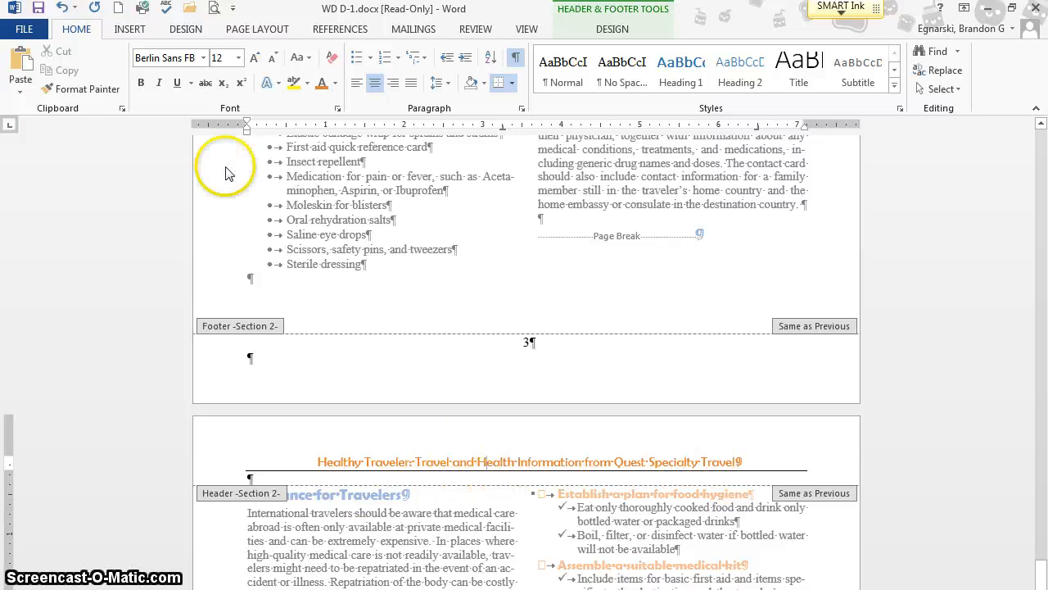
click(75, 90)
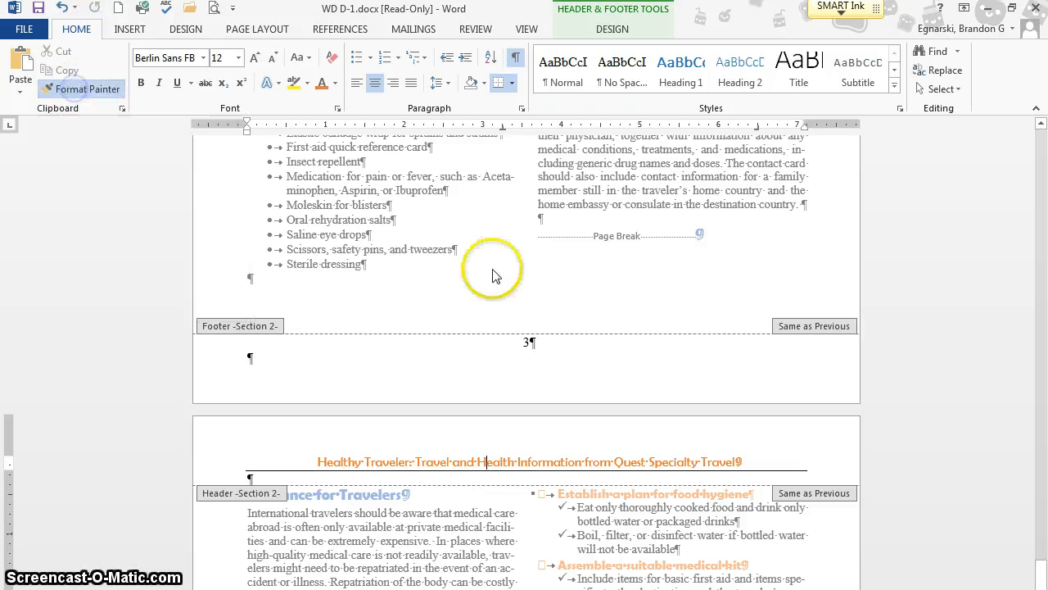
click(528, 340)
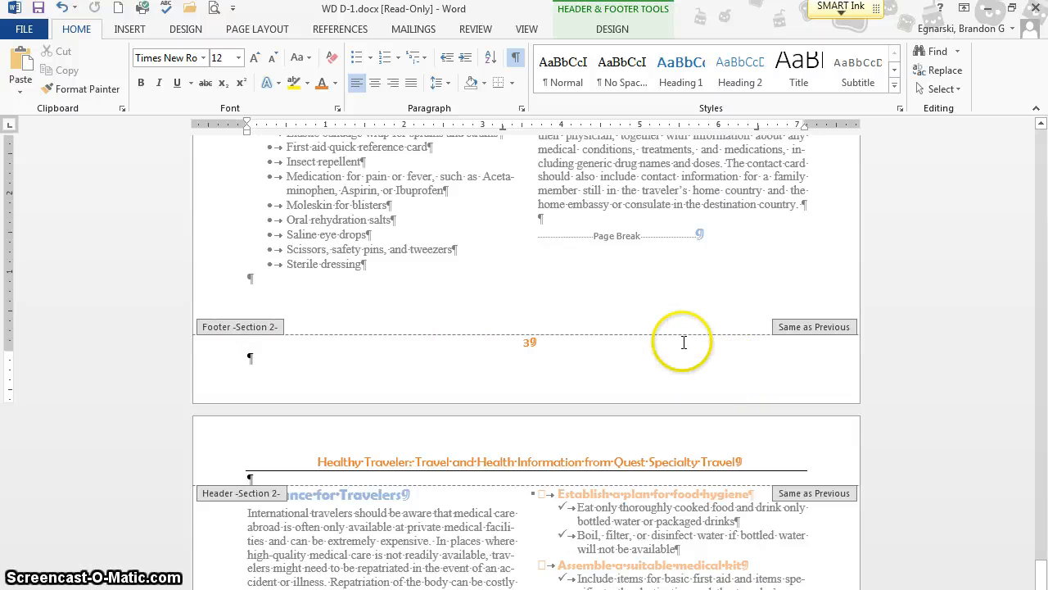
- Set the "Preventive Options for Serious Travel Health Issues" heading below the Malaria Worldwide box in a single column
scroll(651, 341, up, 10)
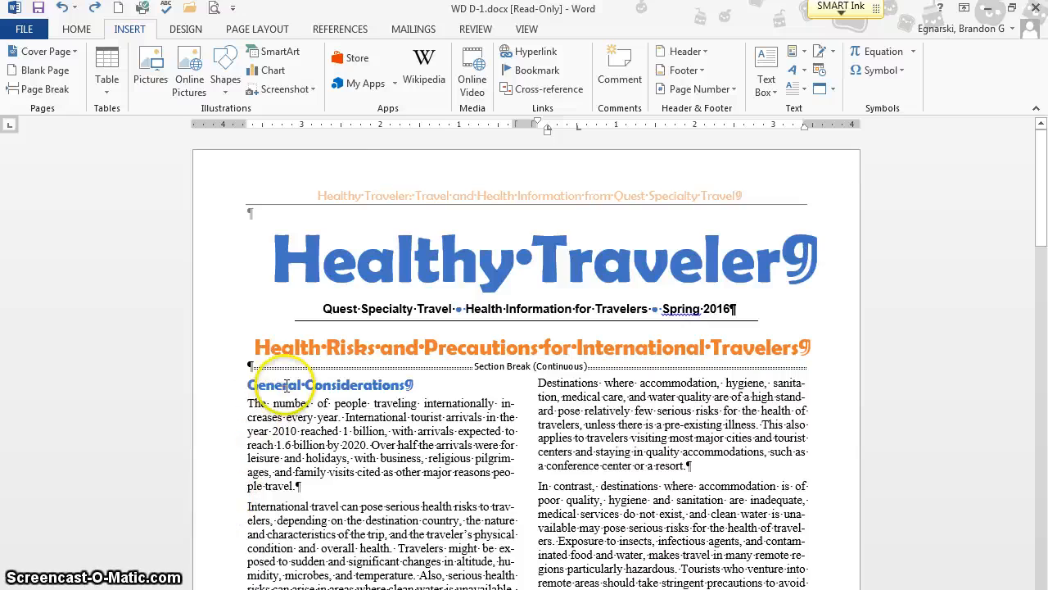
scroll(286, 385, down, 15)
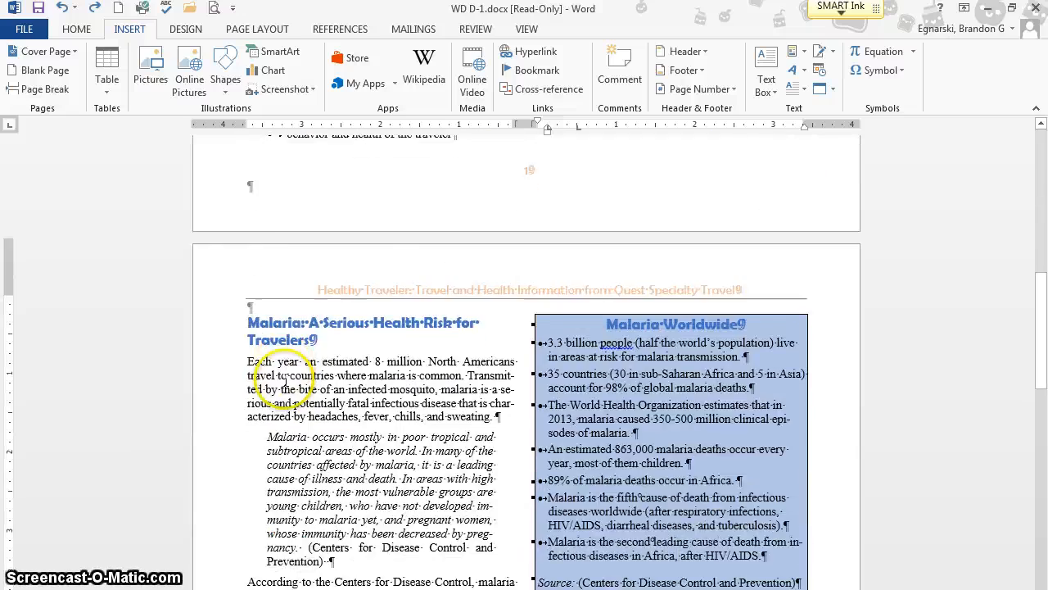
scroll(286, 385, down, 5)
scroll(535, 468, up, 3)
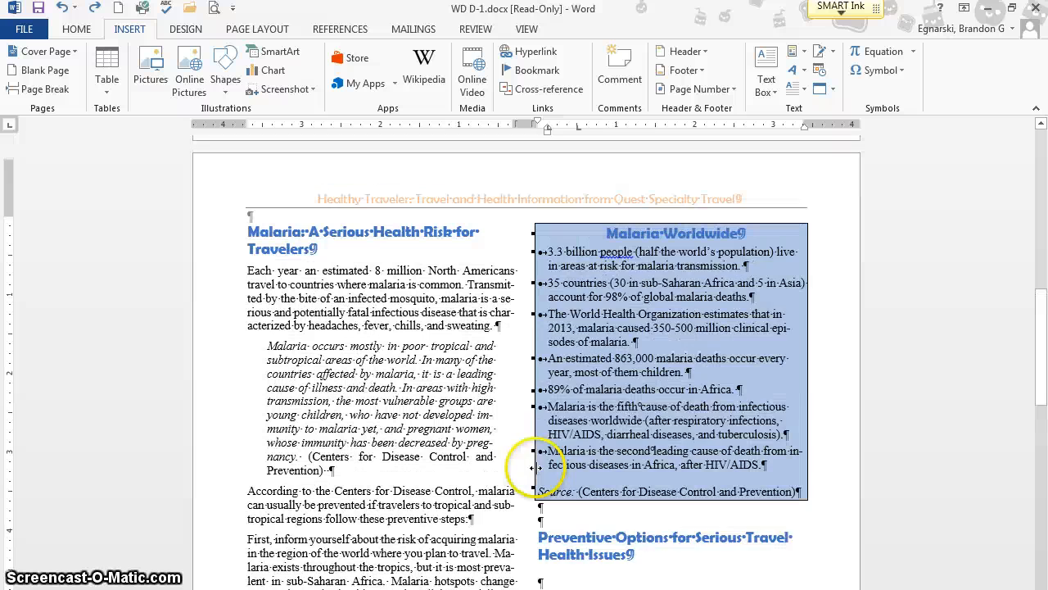
scroll(534, 468, down, 1)
drag(537, 508, 647, 524)
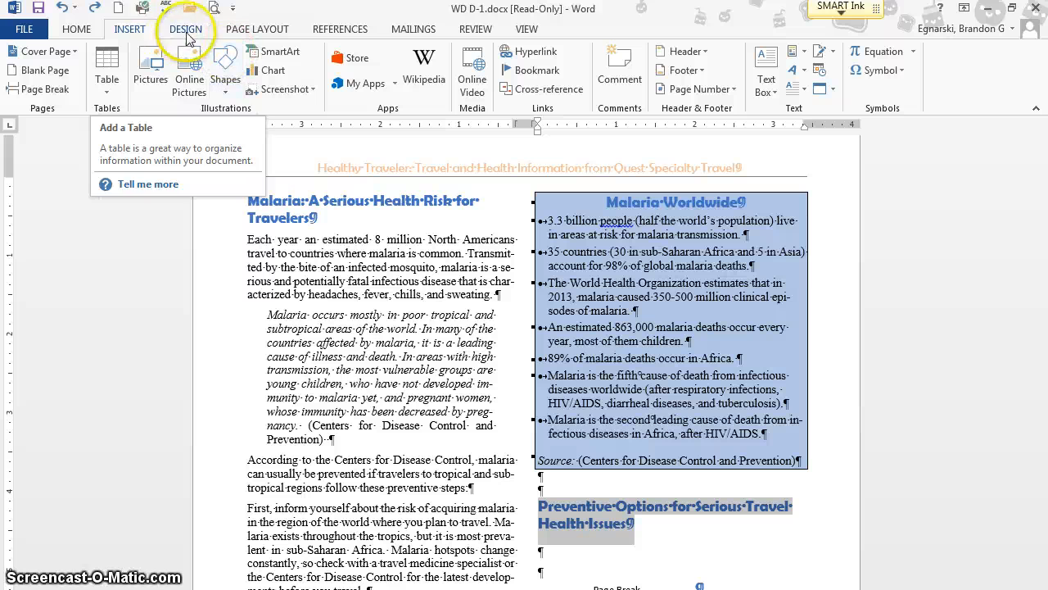
click(257, 29)
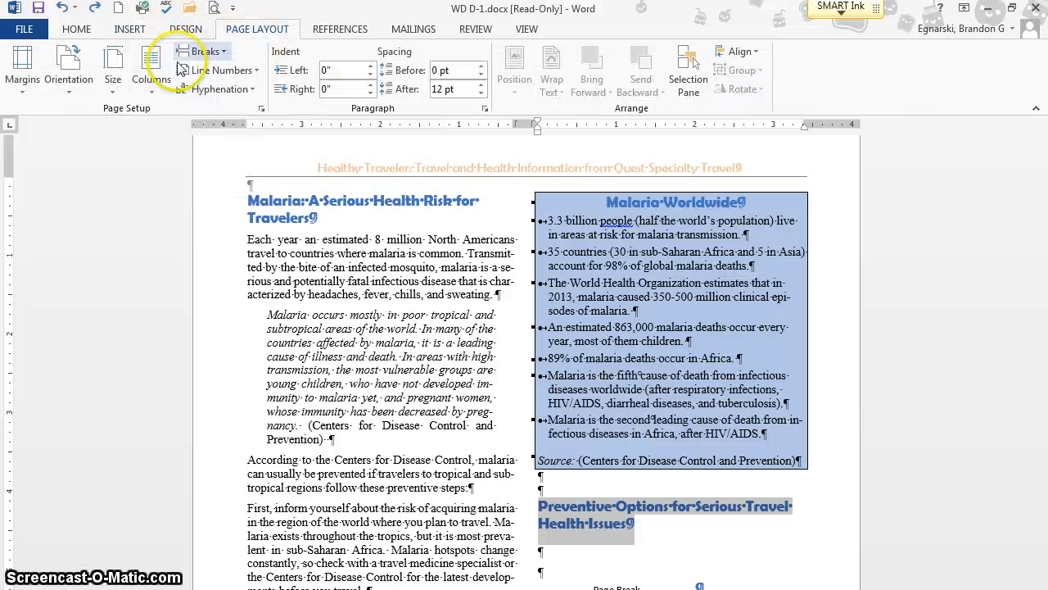
click(150, 82)
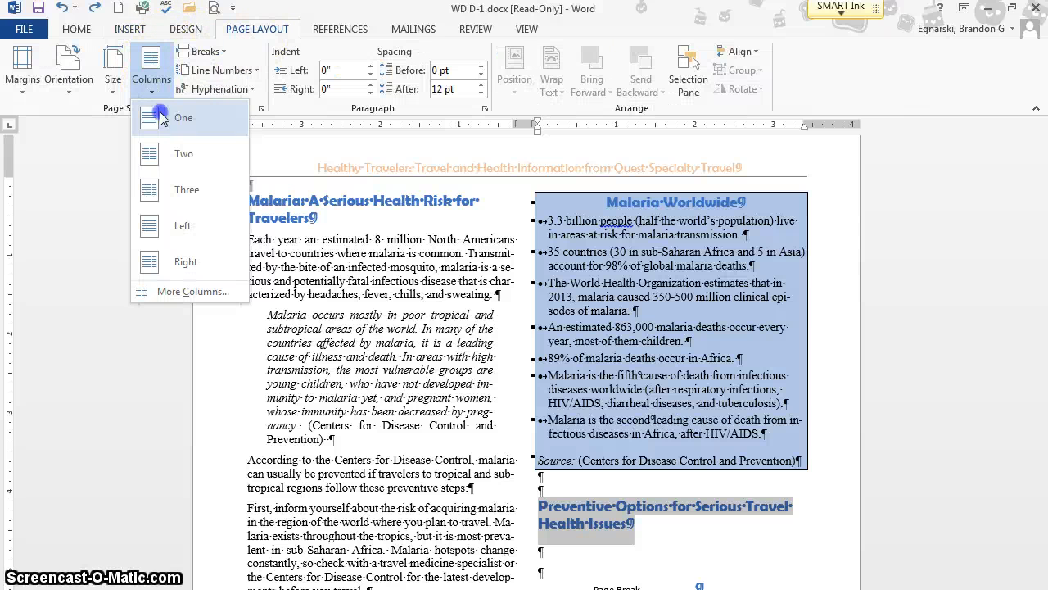
click(161, 118)
scroll(480, 550, down, 5)
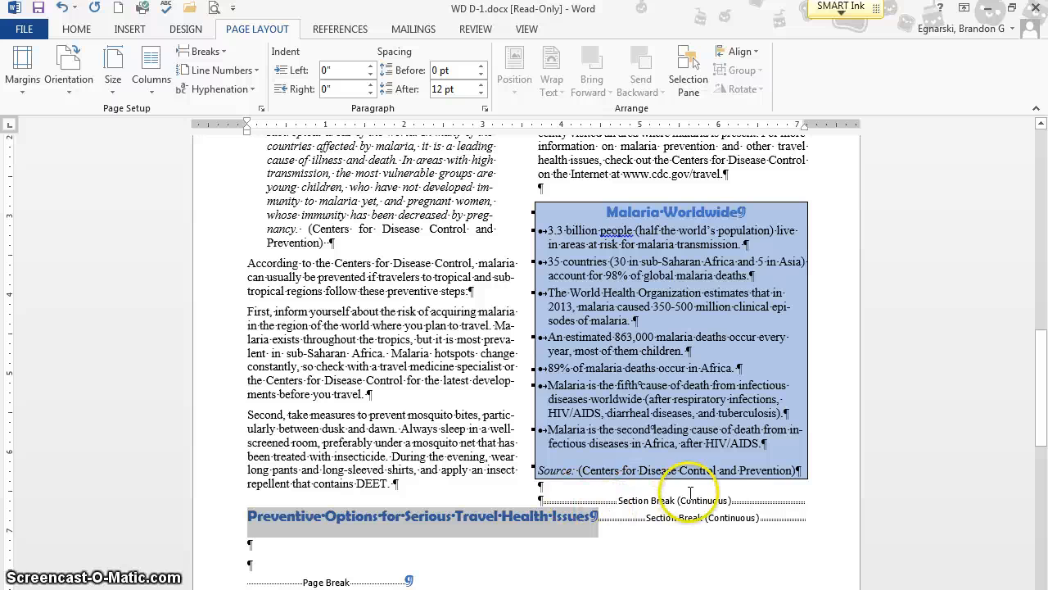
- Add two blank paragraphs after the Preventive Options heading and delete the two empty paragraphs directly before the page break
click(598, 516)
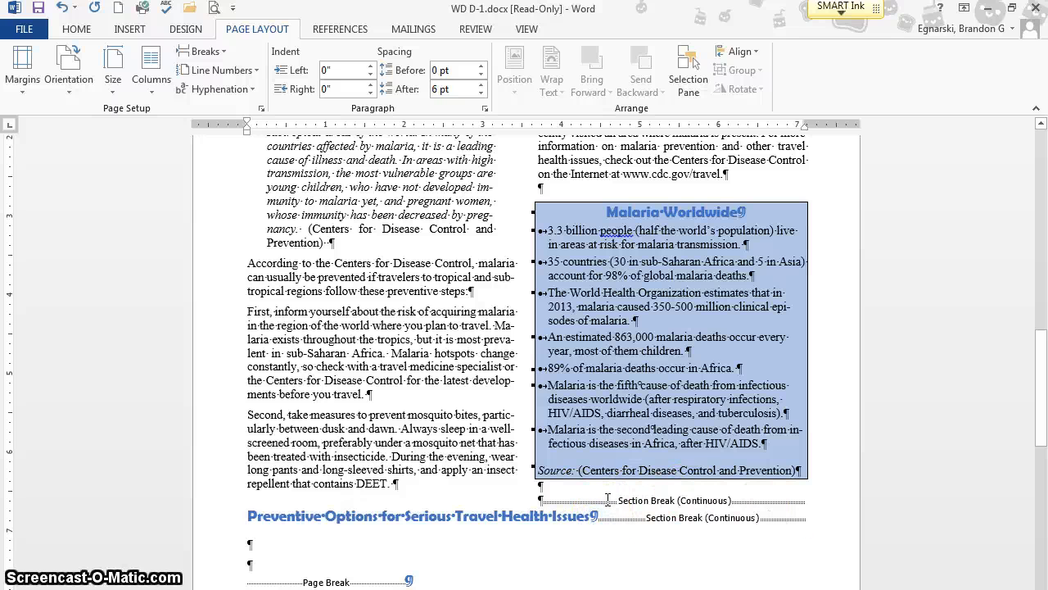
key(Return)
key(Return)
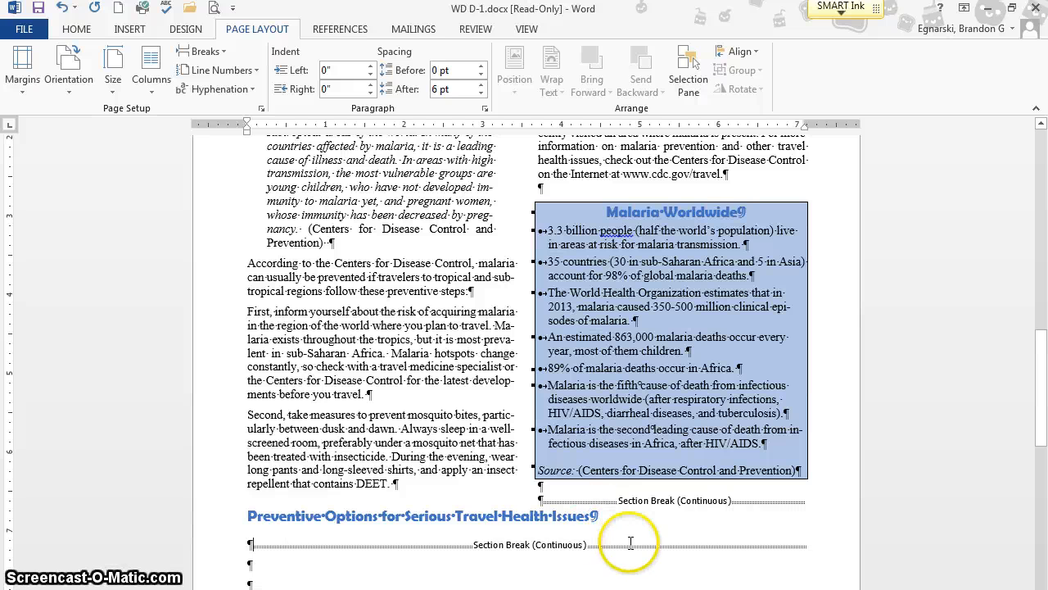
scroll(442, 551, down, 3)
double_click(265, 532)
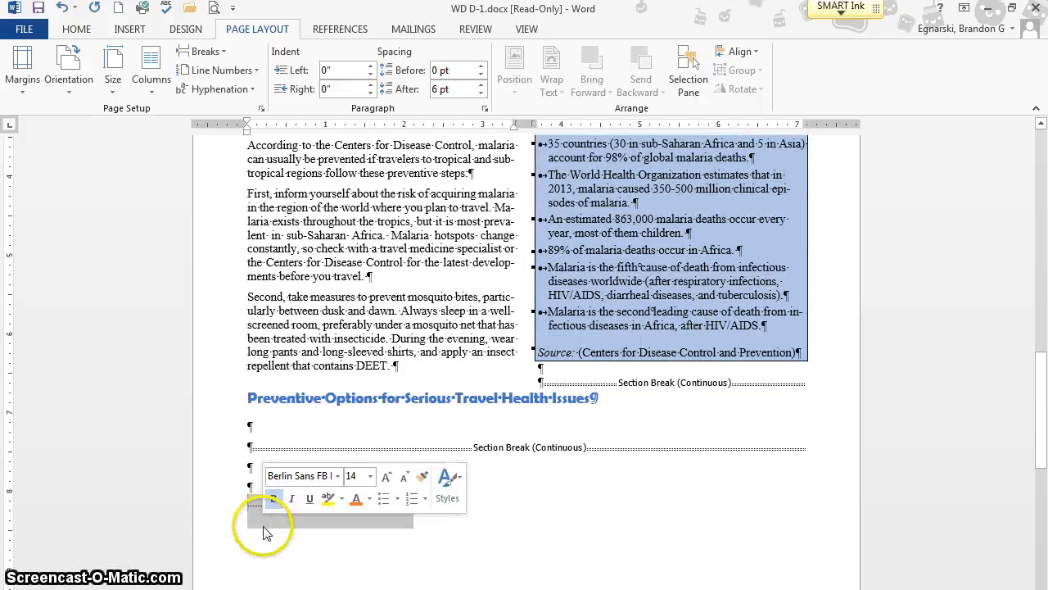
click(253, 469)
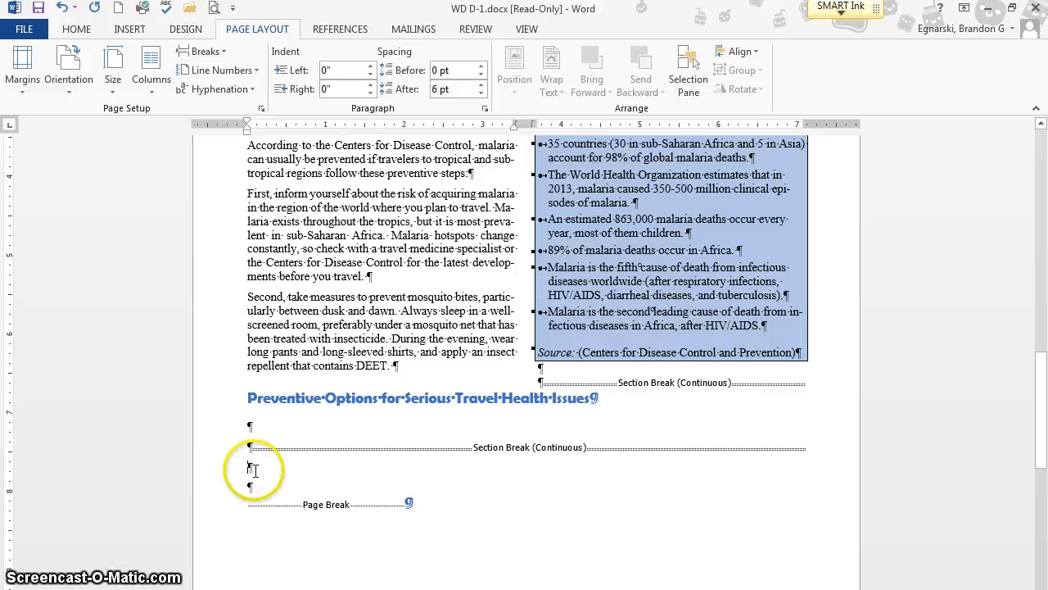
key(Delete)
key(Delete)
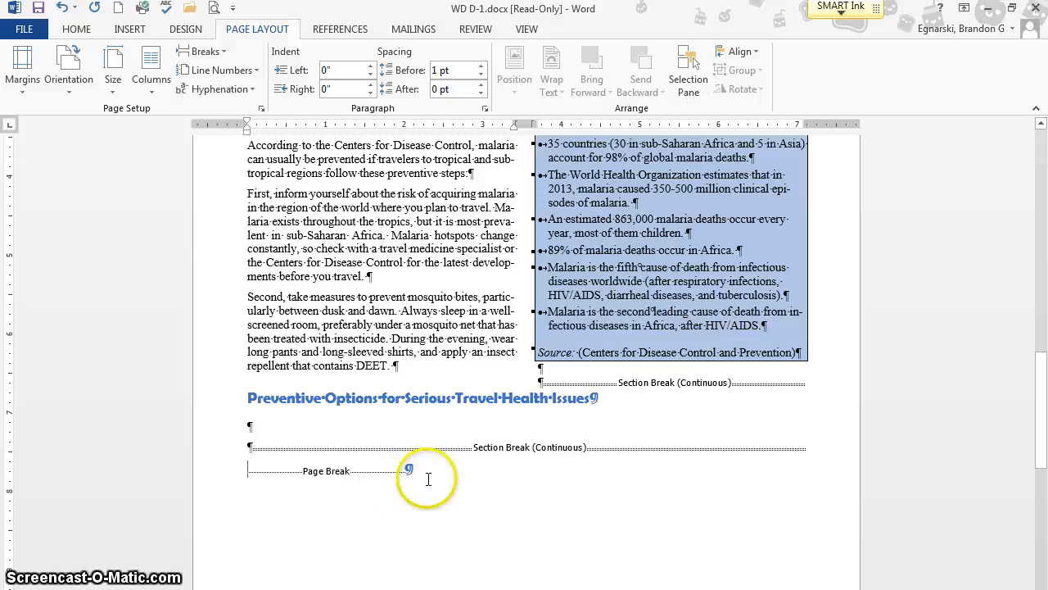
- Insert a table with 5 columns and 5 rows in the first blank paragraph below the Preventive Options heading
click(314, 427)
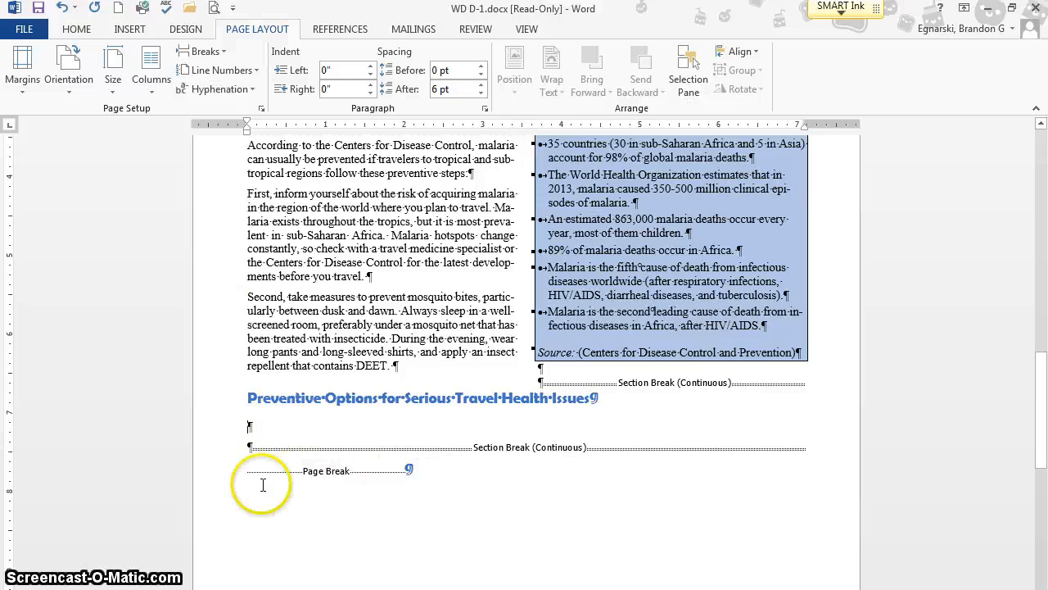
click(127, 31)
click(106, 69)
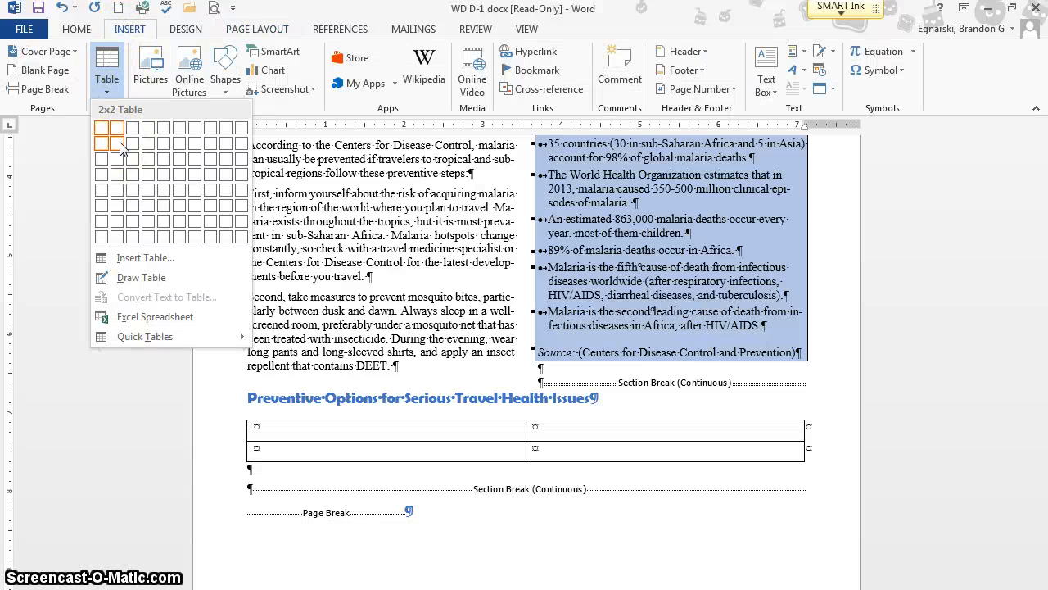
click(146, 257)
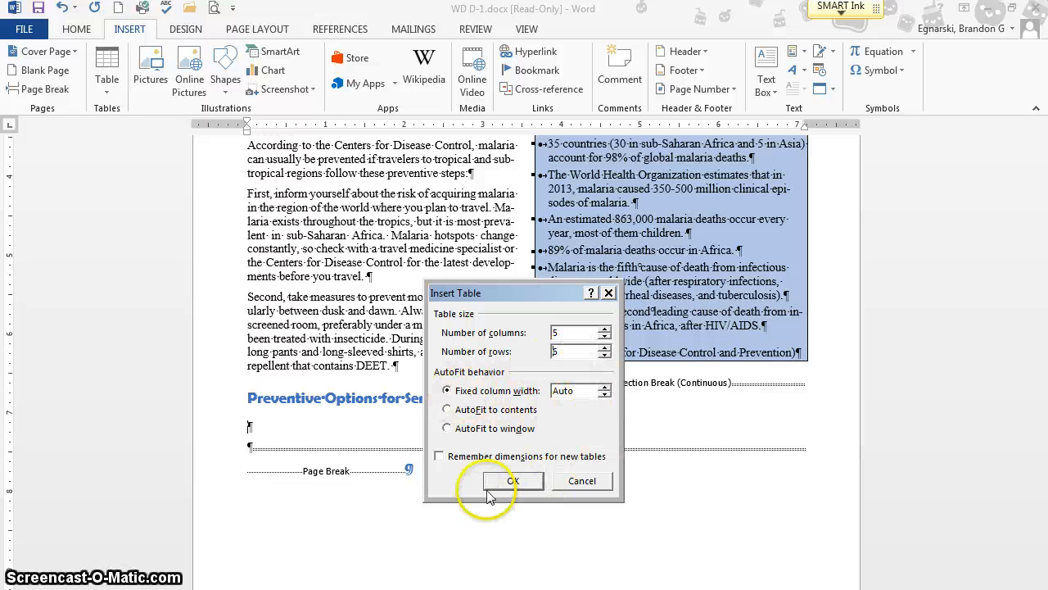
click(512, 483)
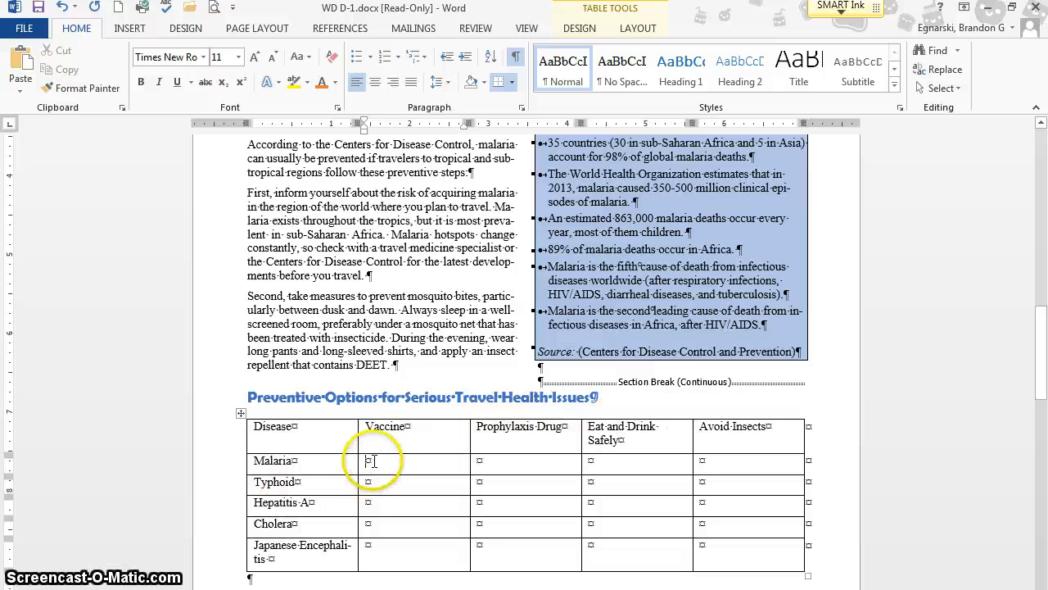
- Add a check mark bullet to the Malaria row's cell under Prophylaxis Drug
click(475, 463)
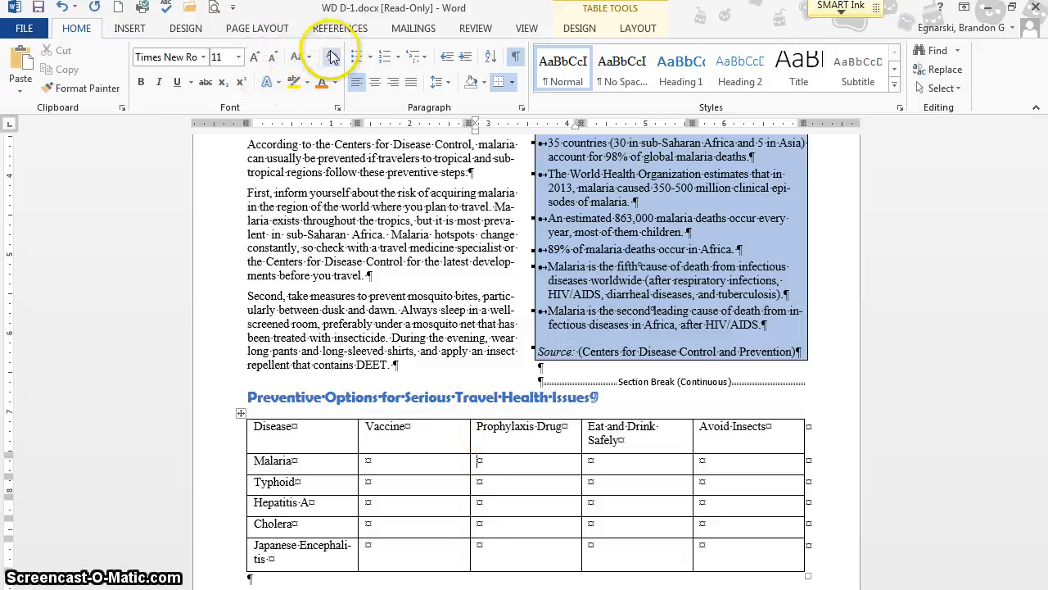
click(370, 57)
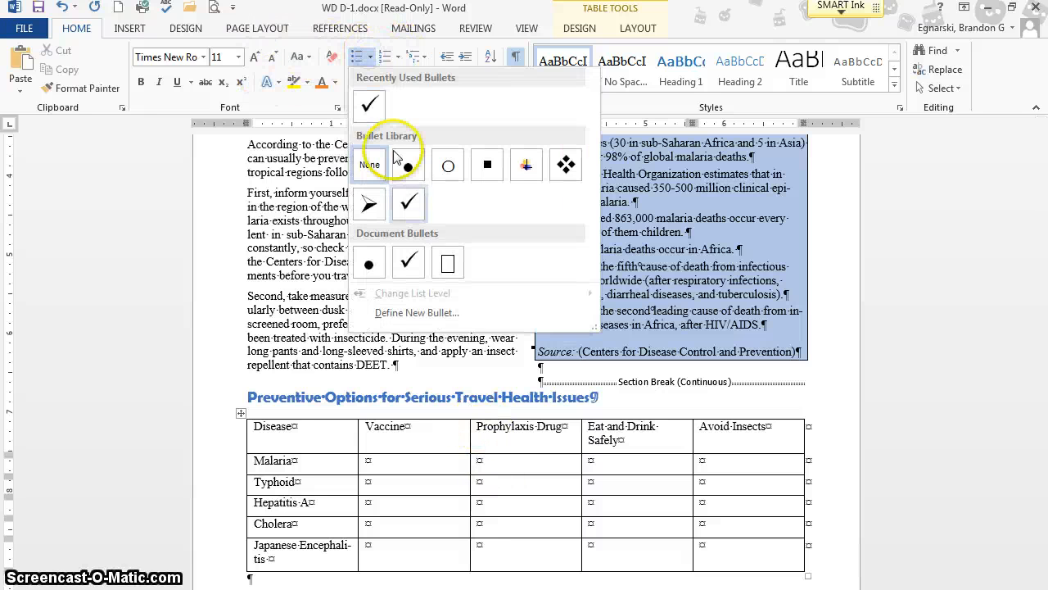
click(407, 205)
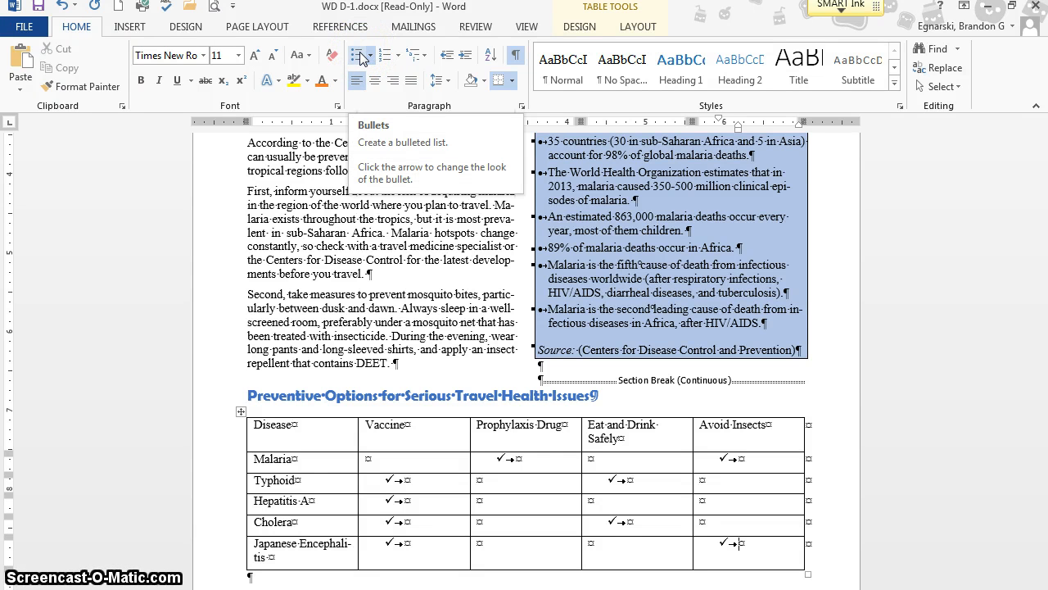
- AutoFit the disease table to its contents and center the whole table on the page
click(638, 27)
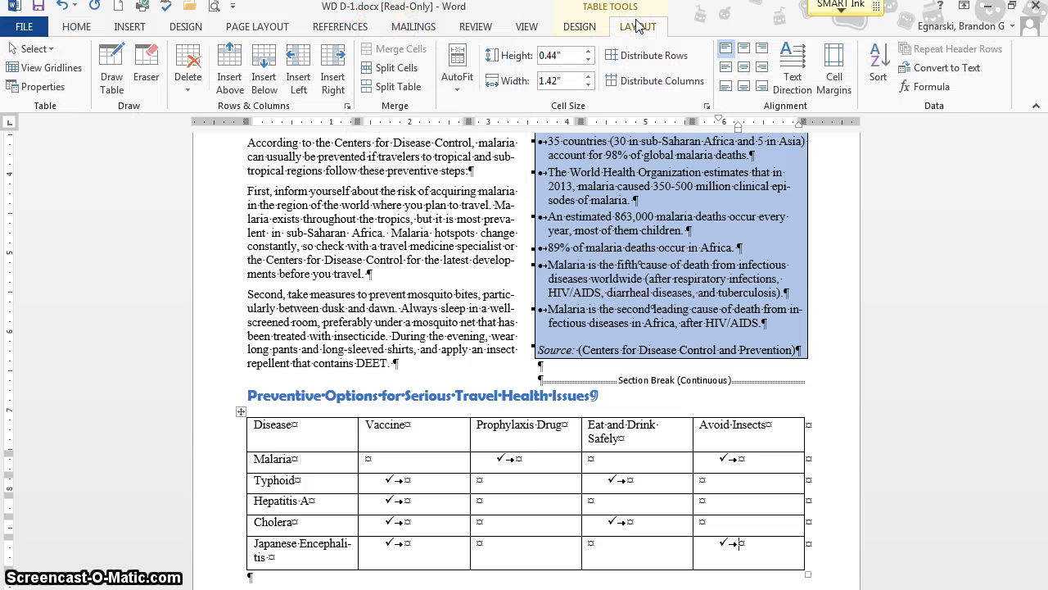
click(461, 75)
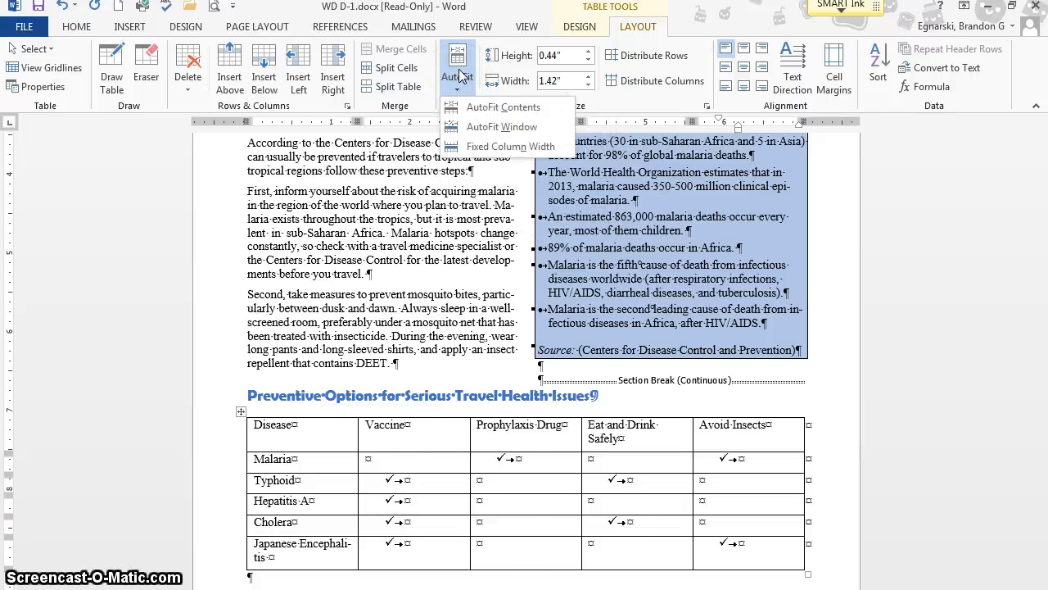
click(479, 107)
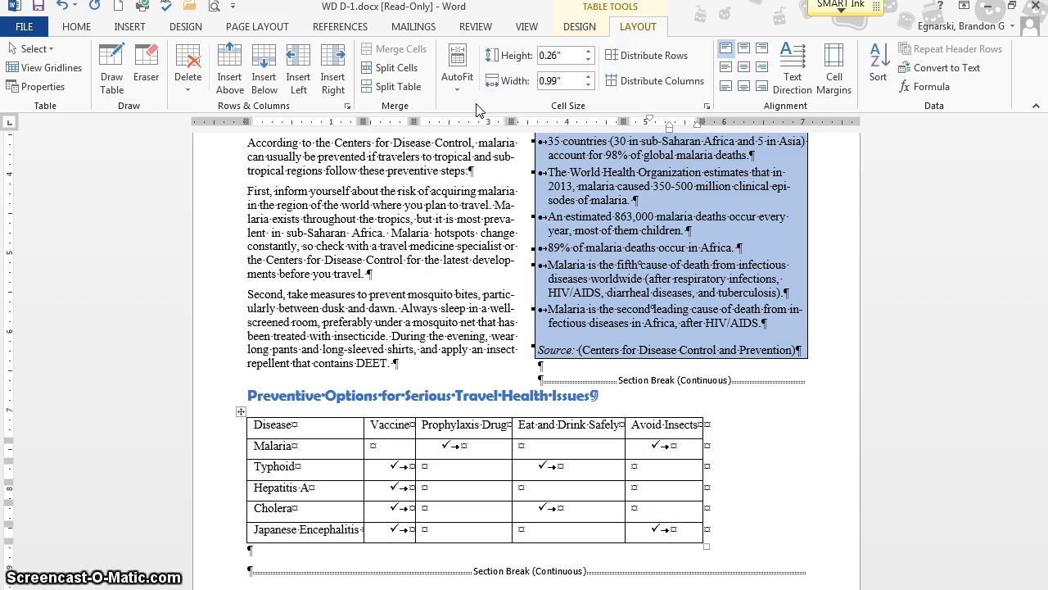
click(241, 411)
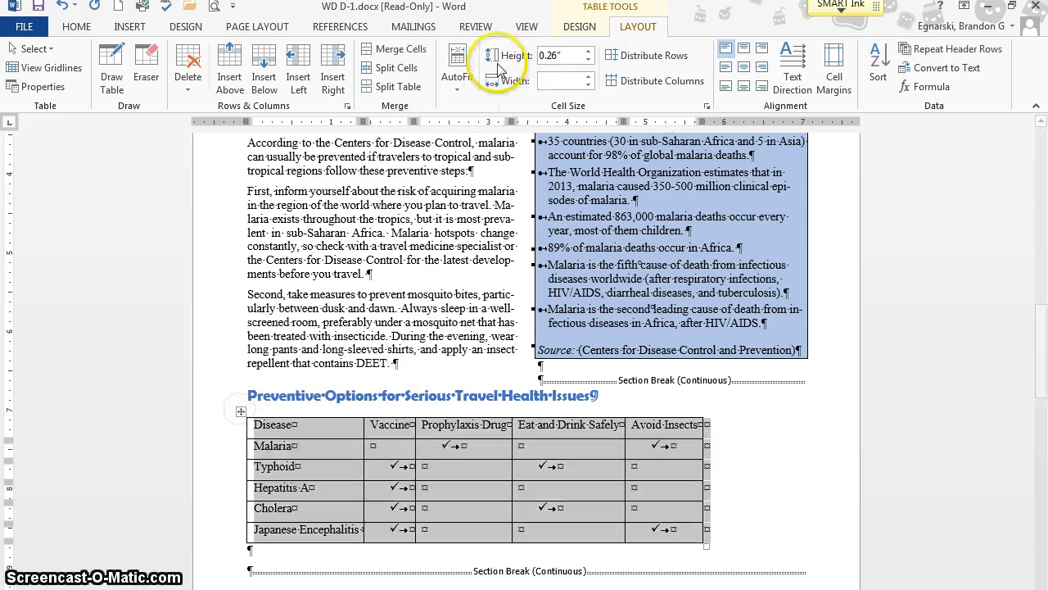
click(77, 26)
click(376, 84)
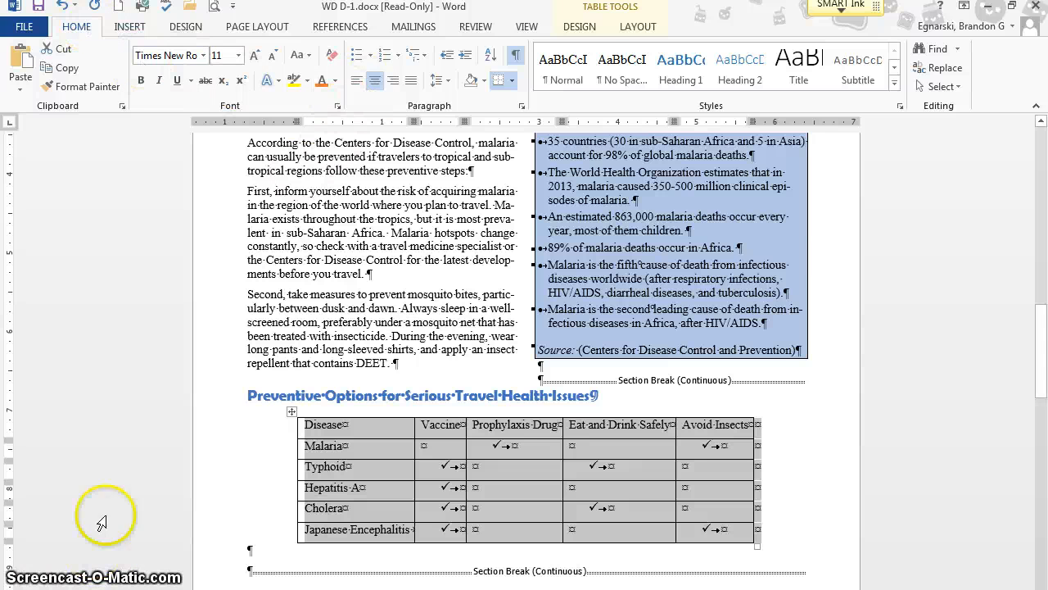
- Apply the orange table style with a solid-filled header row and first column to the disease table
click(579, 29)
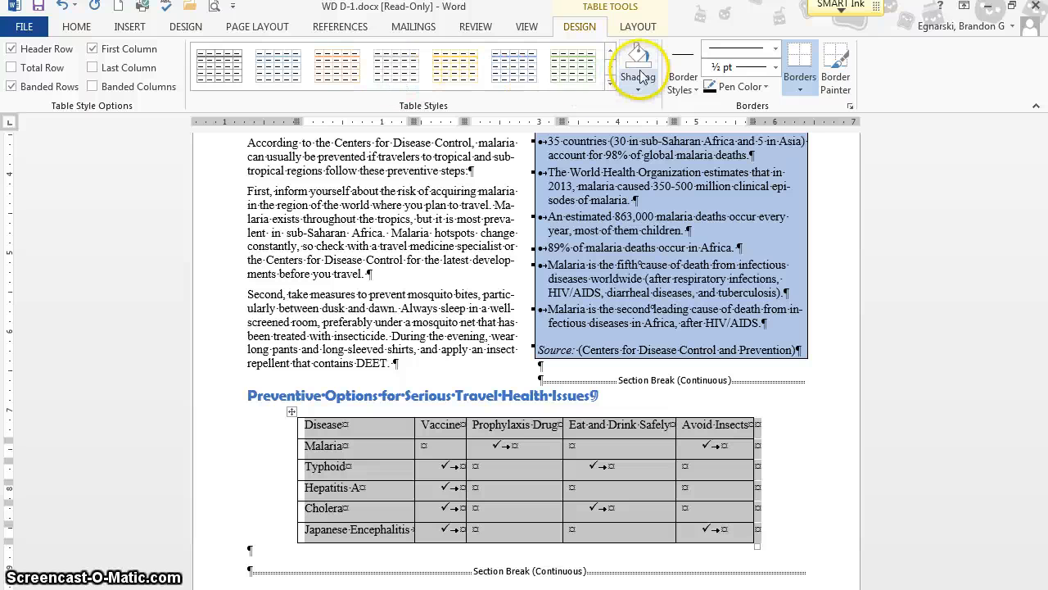
click(355, 72)
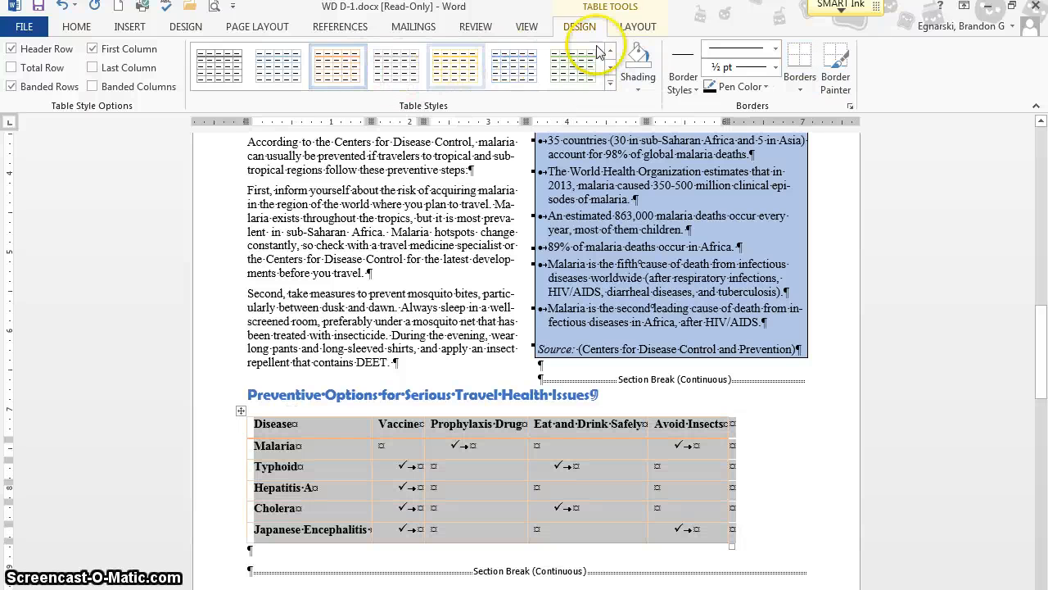
click(391, 73)
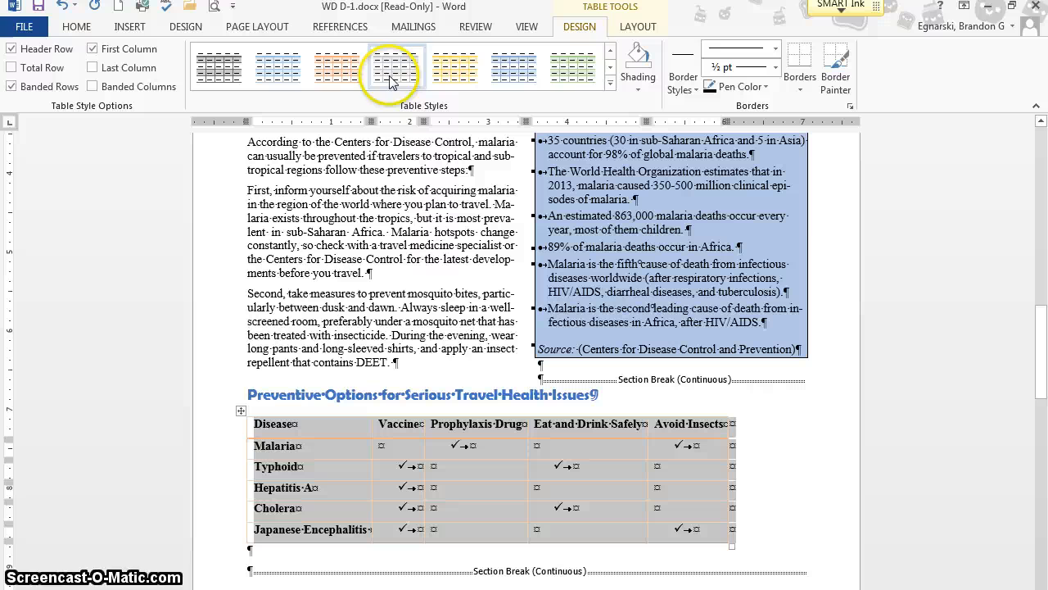
click(611, 69)
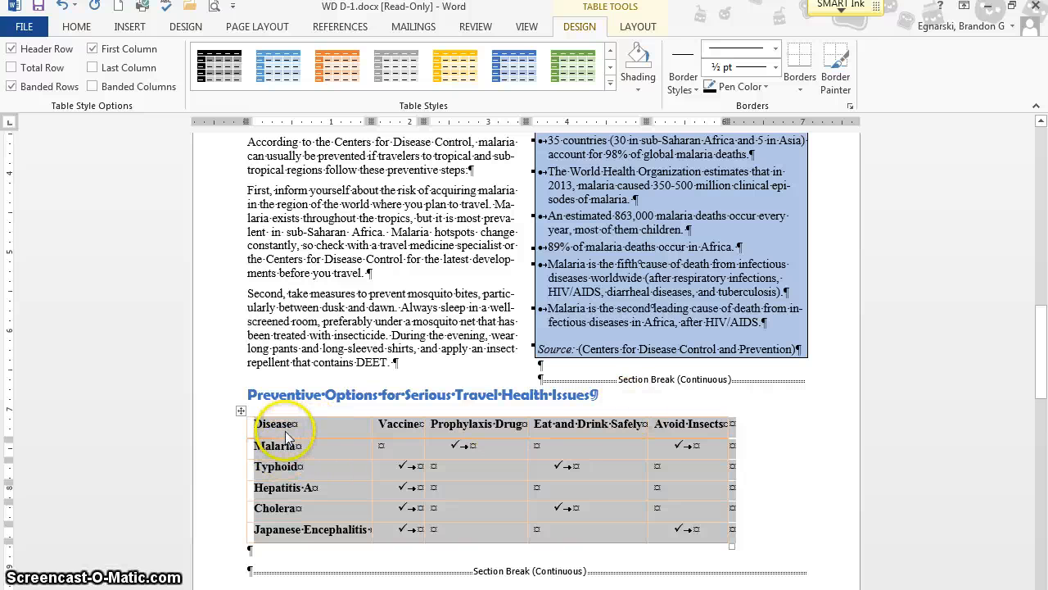
click(334, 69)
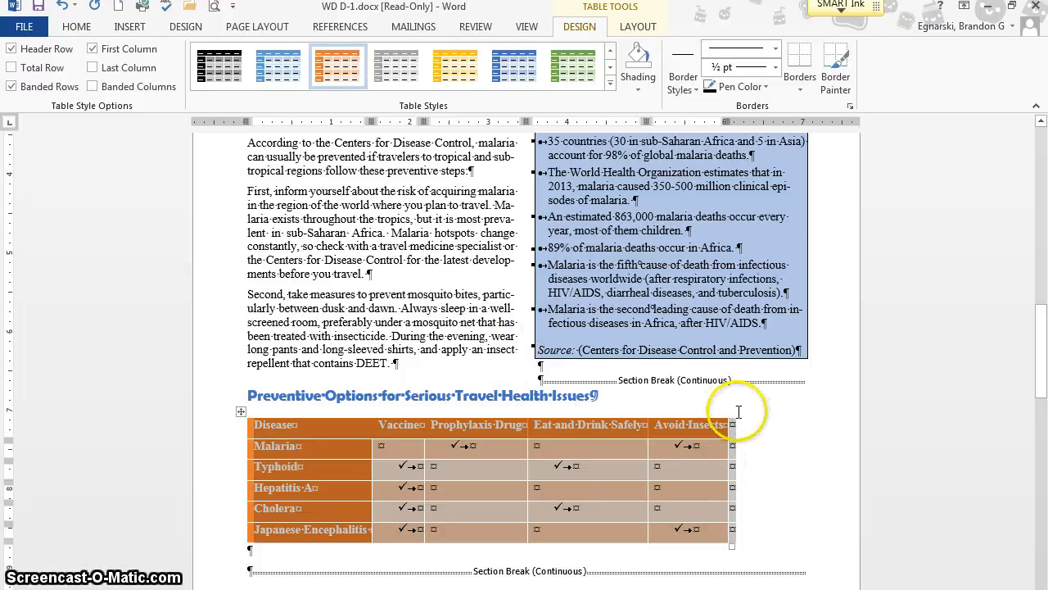
- AutoFit the styled disease table to its contents again, recenter it on the page and deselect it
click(655, 29)
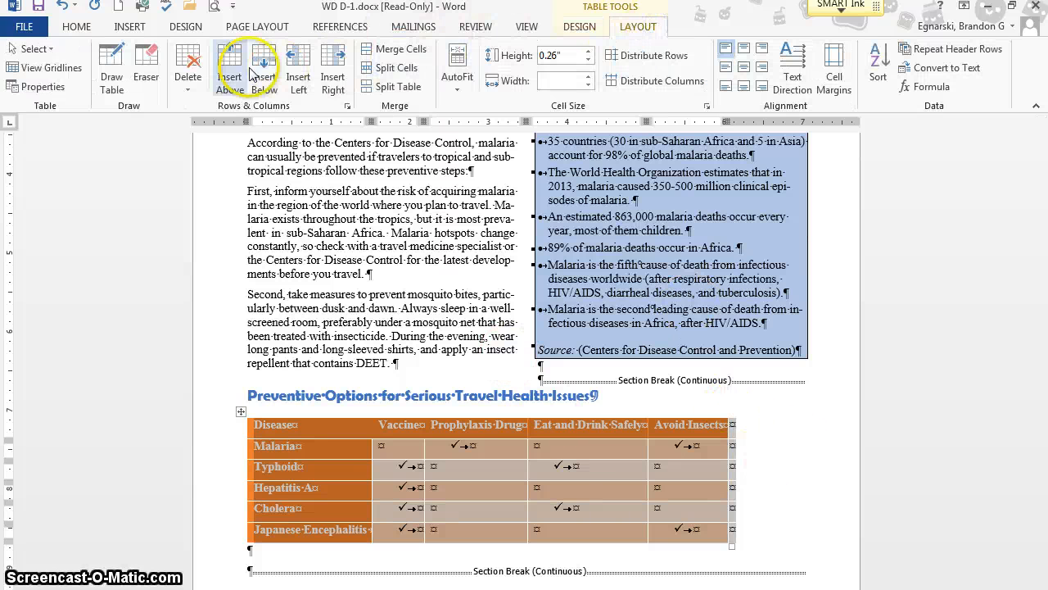
click(459, 64)
click(487, 107)
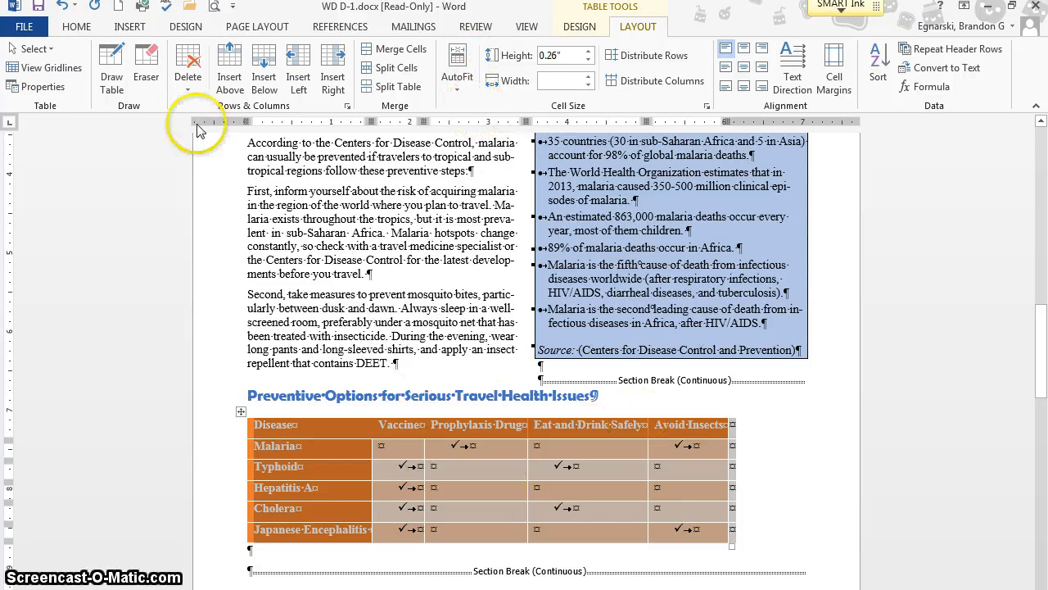
click(76, 26)
click(374, 80)
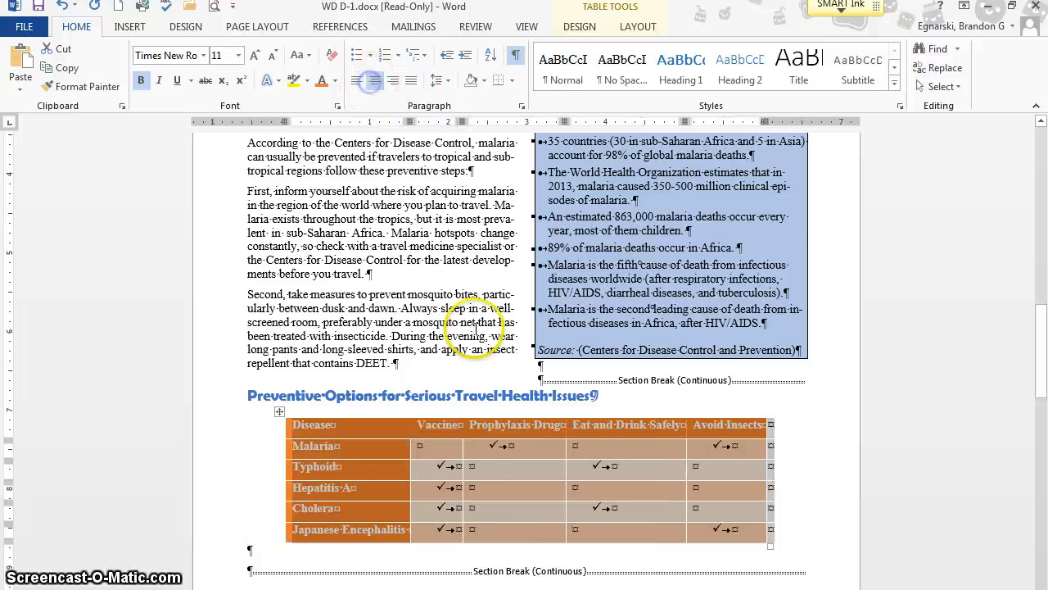
click(812, 488)
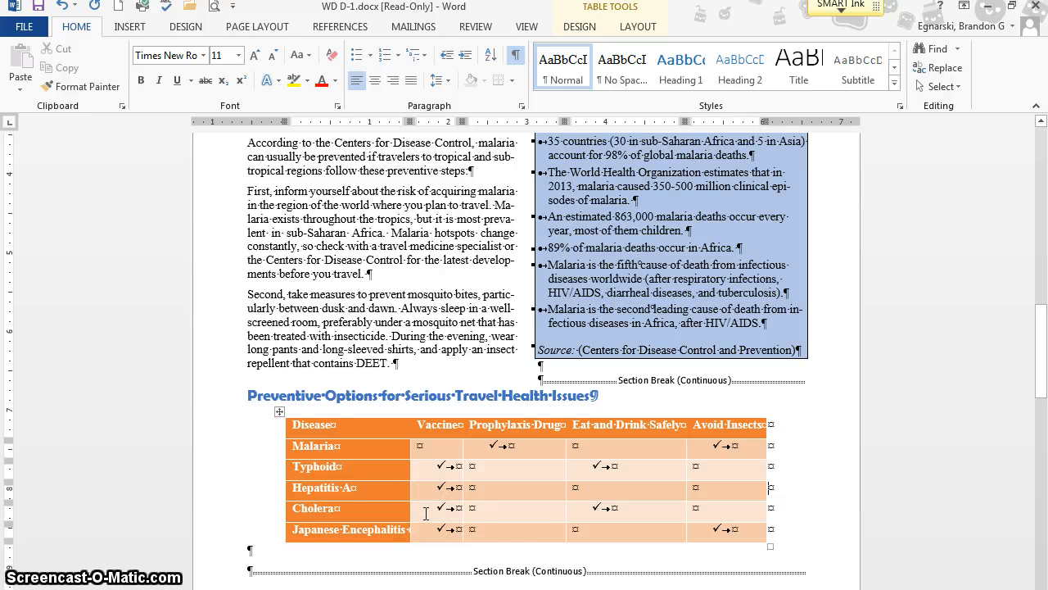
- Insert a footnote after the sentence ending "a conference center or a resort." on the first page
key(ctrl+Home)
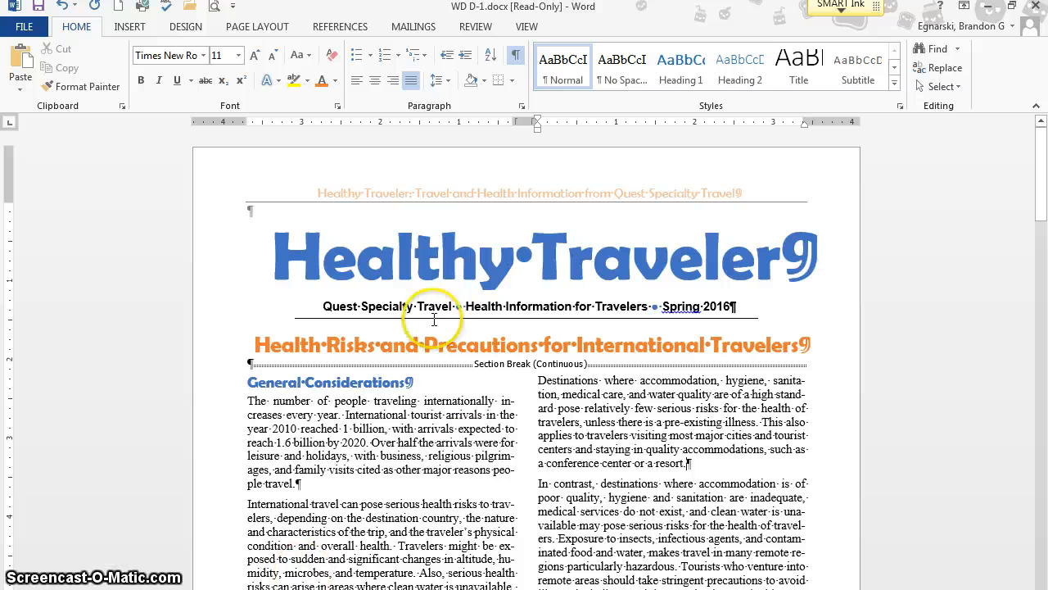
click(686, 463)
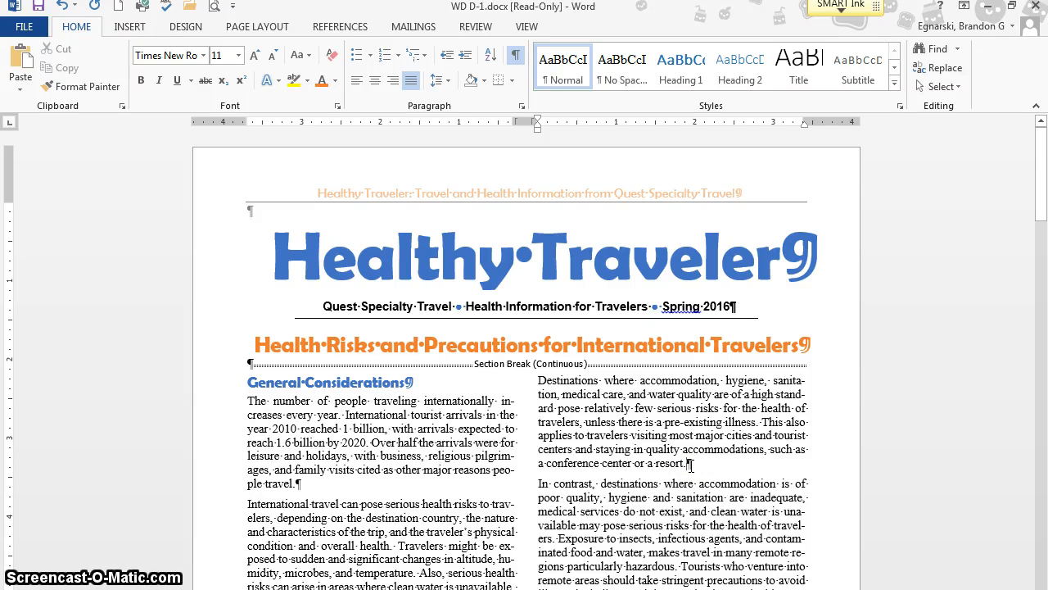
click(347, 27)
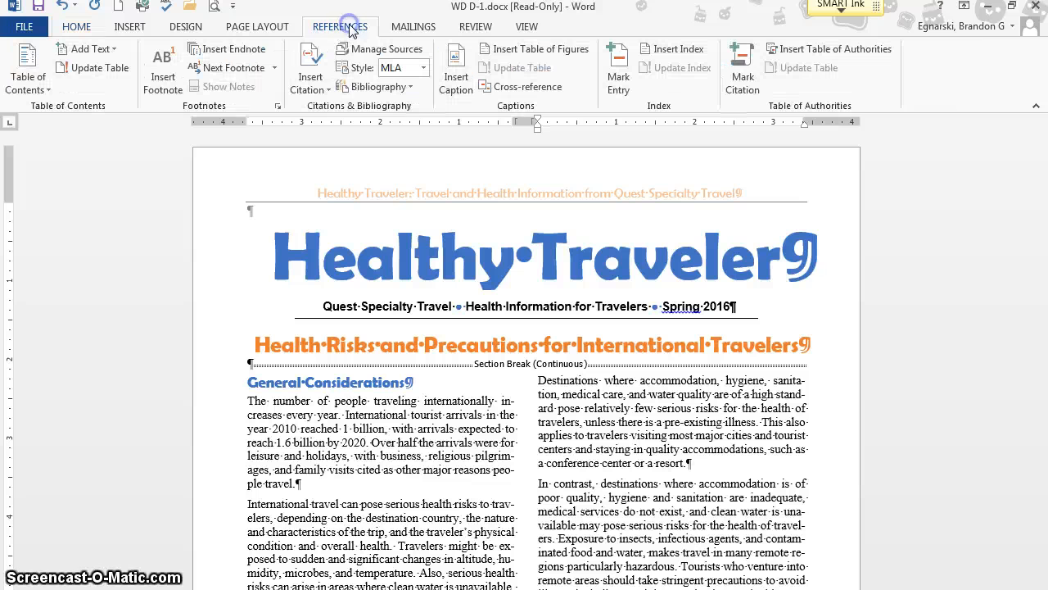
click(264, 53)
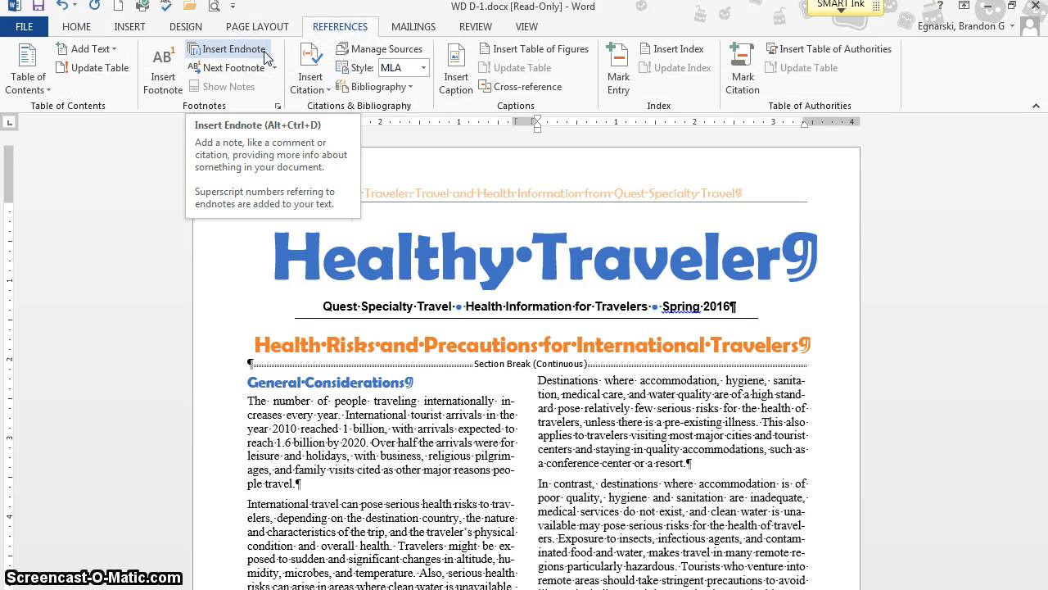
click(260, 54)
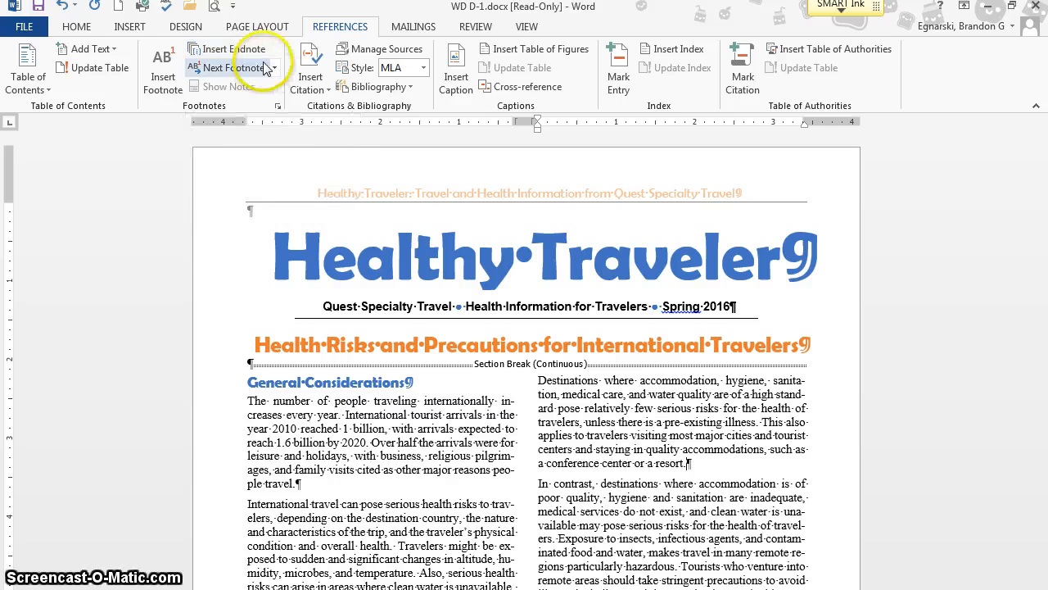
click(159, 67)
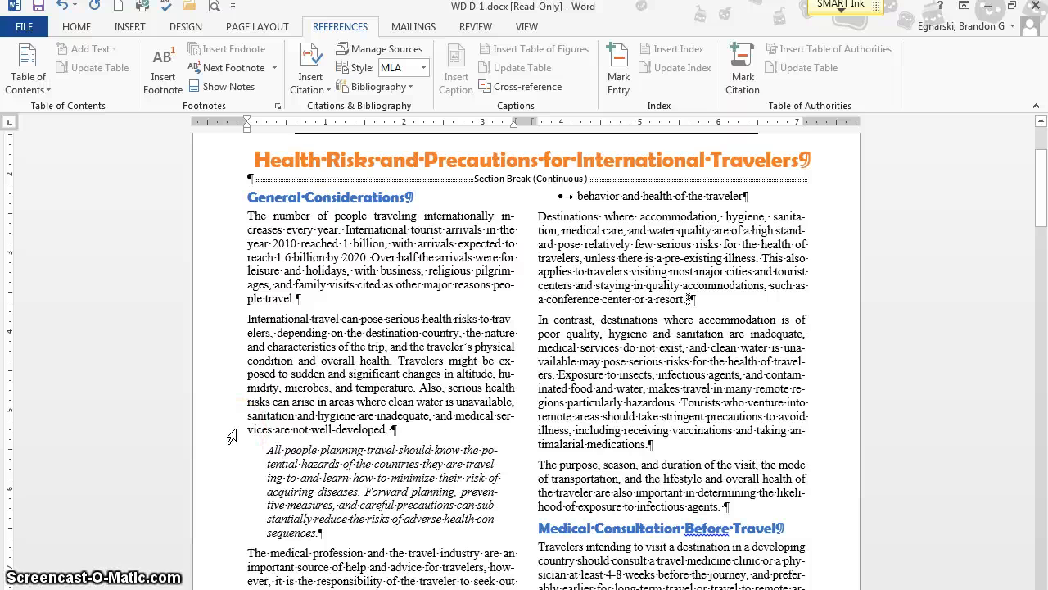
- Enter the footnote text "Behavior is a critical factor. For example, going outdoors in a malaria-endemic area could result in becoming infected."
scroll(276, 456, down, 5)
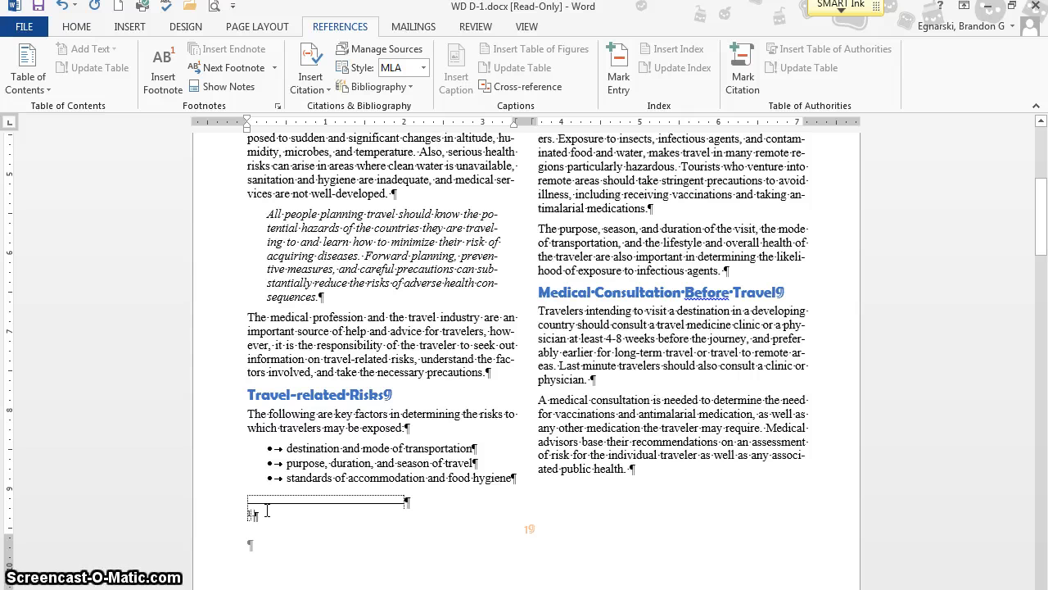
text(Be)
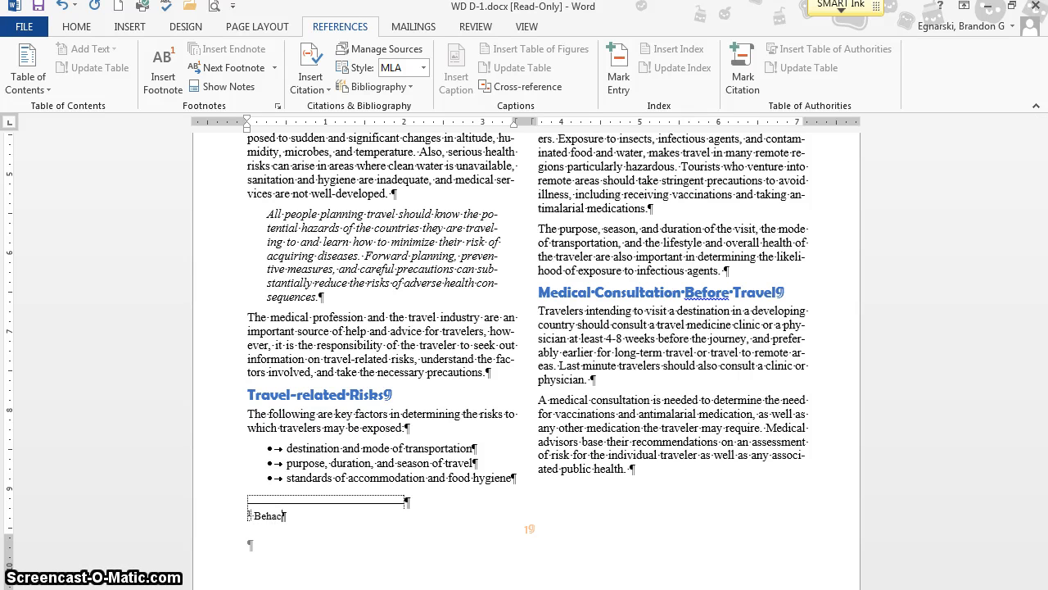
text(havior is a critical faco)
text(or. For example, goi)
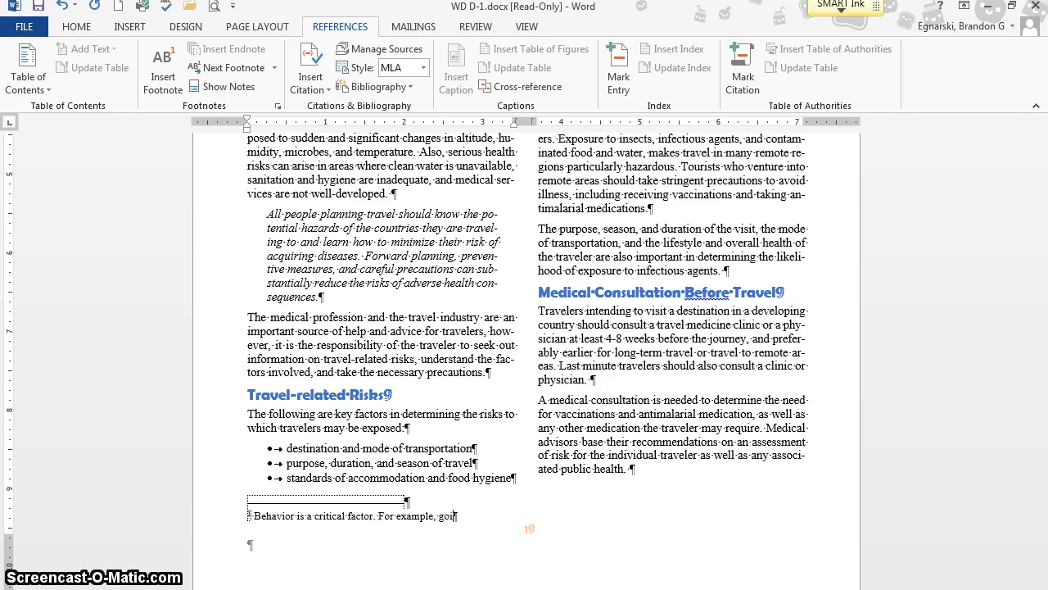
text(ng outdoors in a malaria)
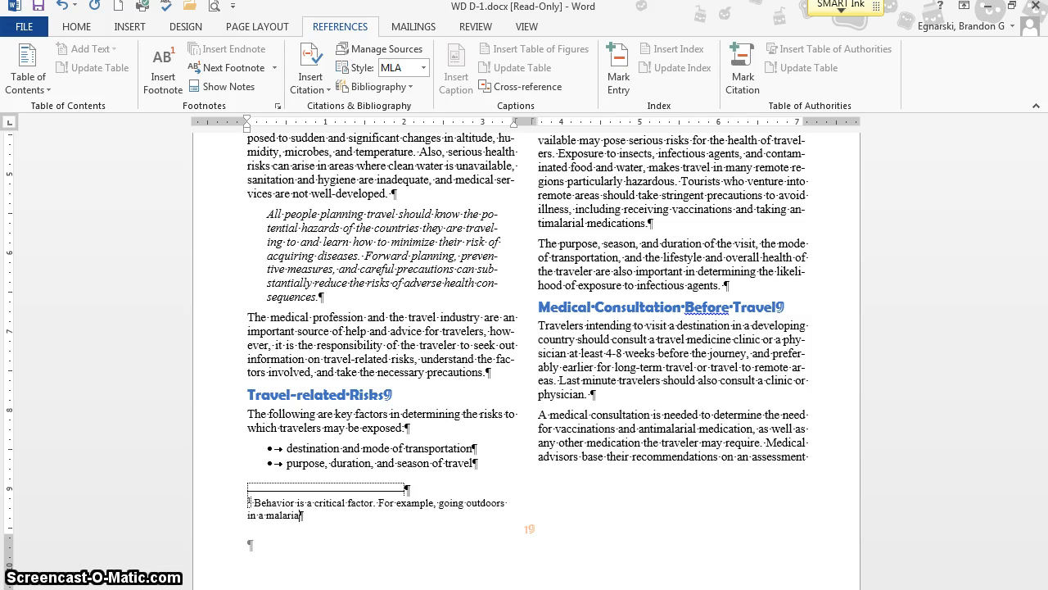
text(-endemic area could resul)
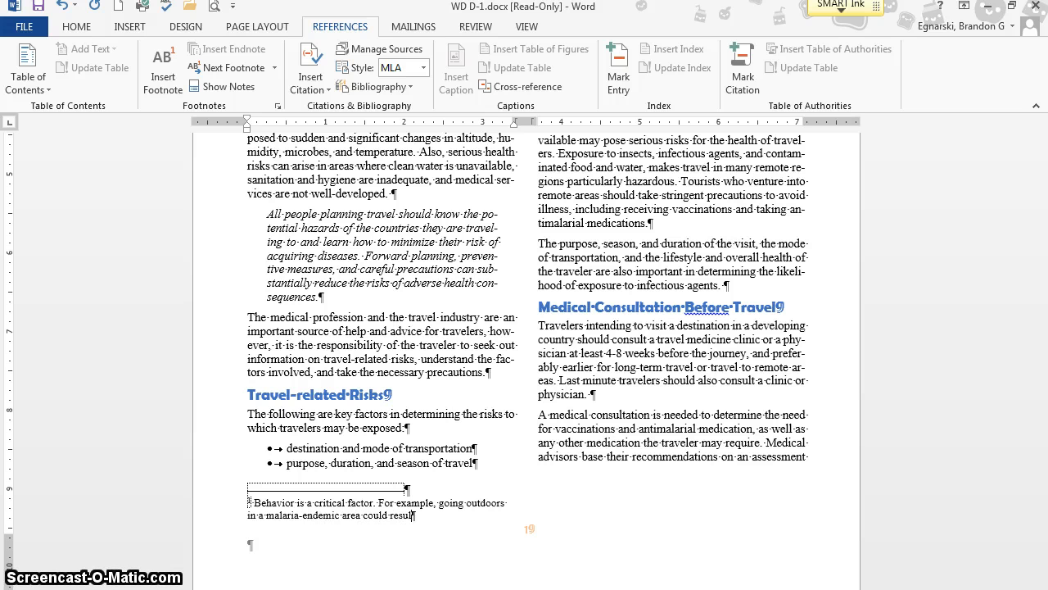
text(t in becoming in)
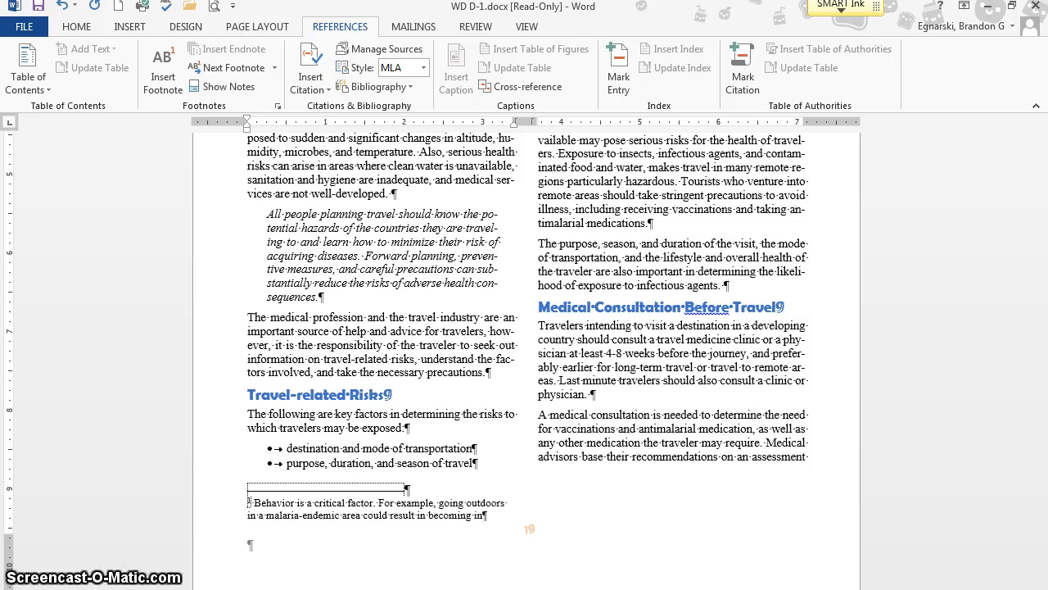
text(fected.)
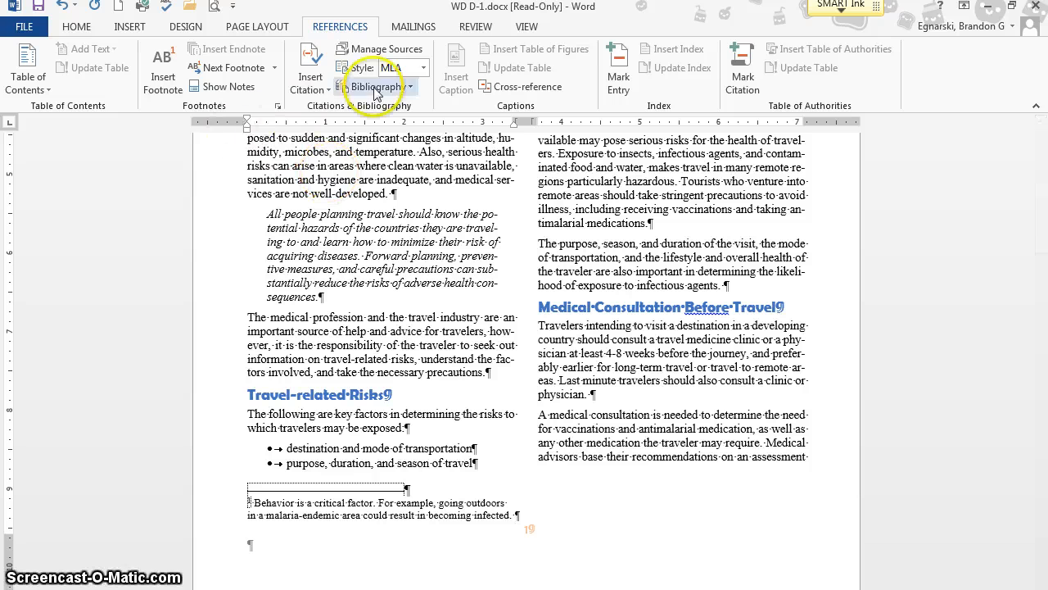
- Check the footnote at the foot of the first page against its reference mark after "resort." and preview its text there
click(543, 496)
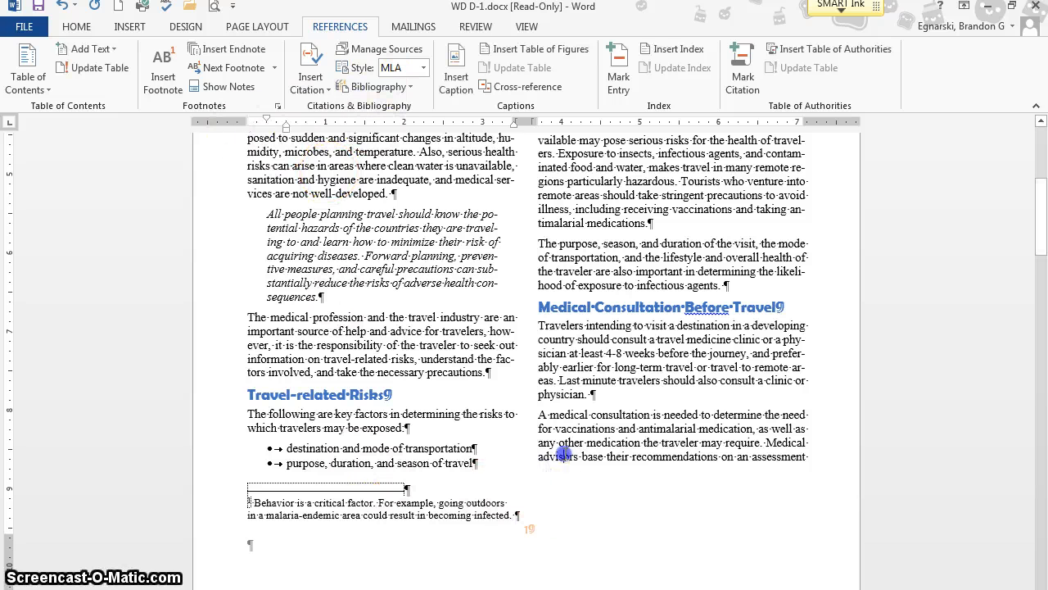
scroll(443, 465, up, 3)
scroll(443, 466, down, 6)
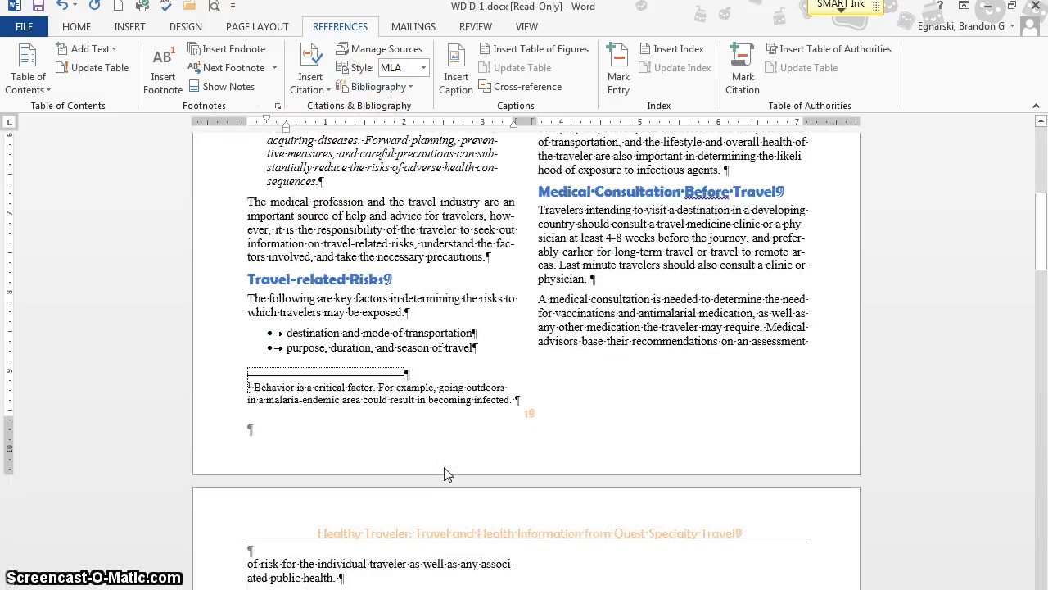
scroll(443, 465, up, 6)
scroll(443, 466, down, 4)
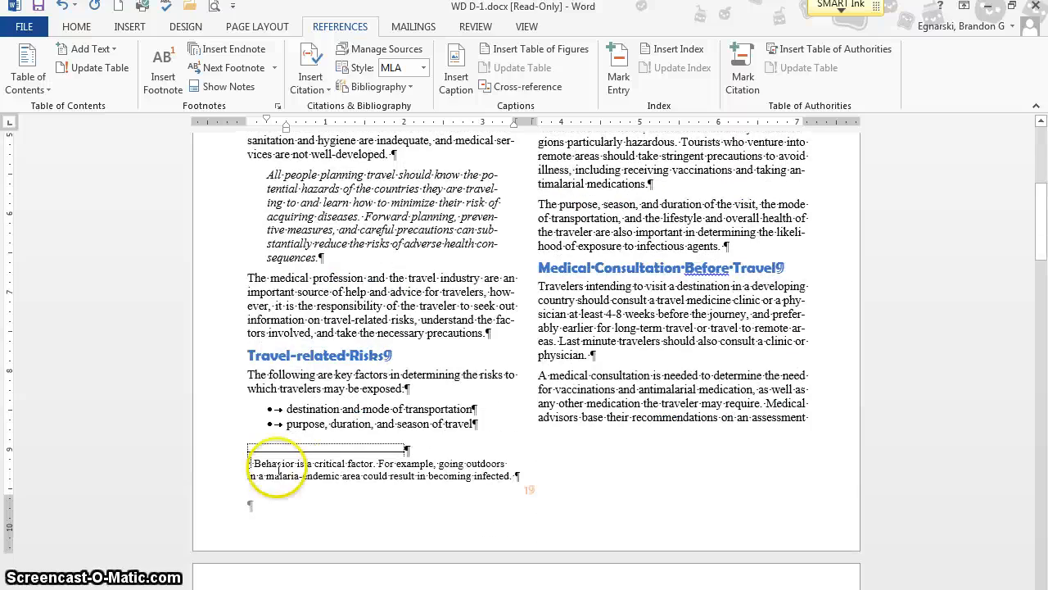
scroll(409, 446, up, 3)
scroll(327, 507, down, 2)
scroll(393, 541, up, 10)
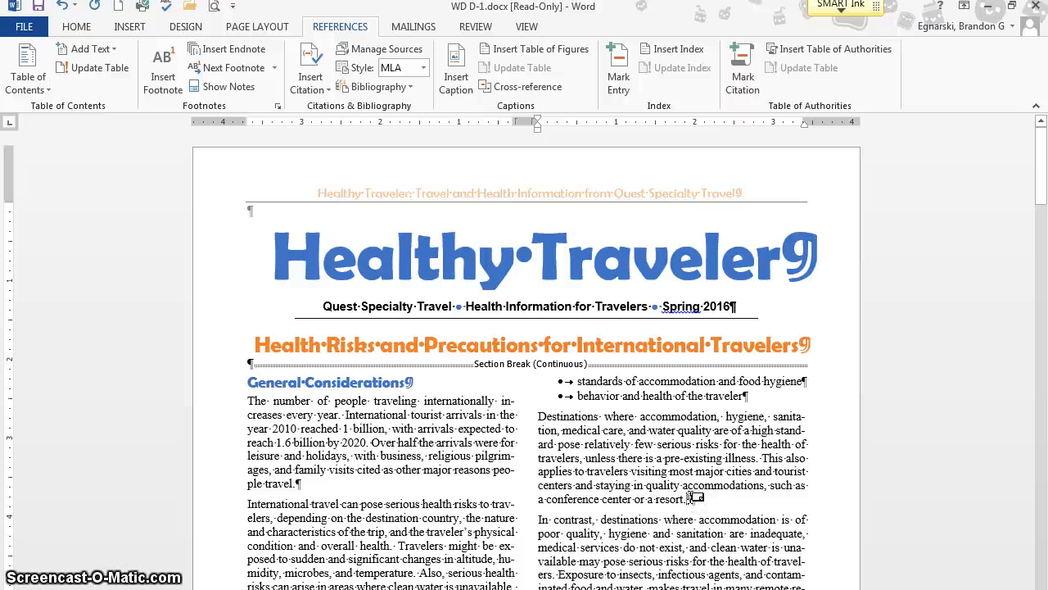
scroll(696, 491, down, 6)
scroll(692, 375, up, 1)
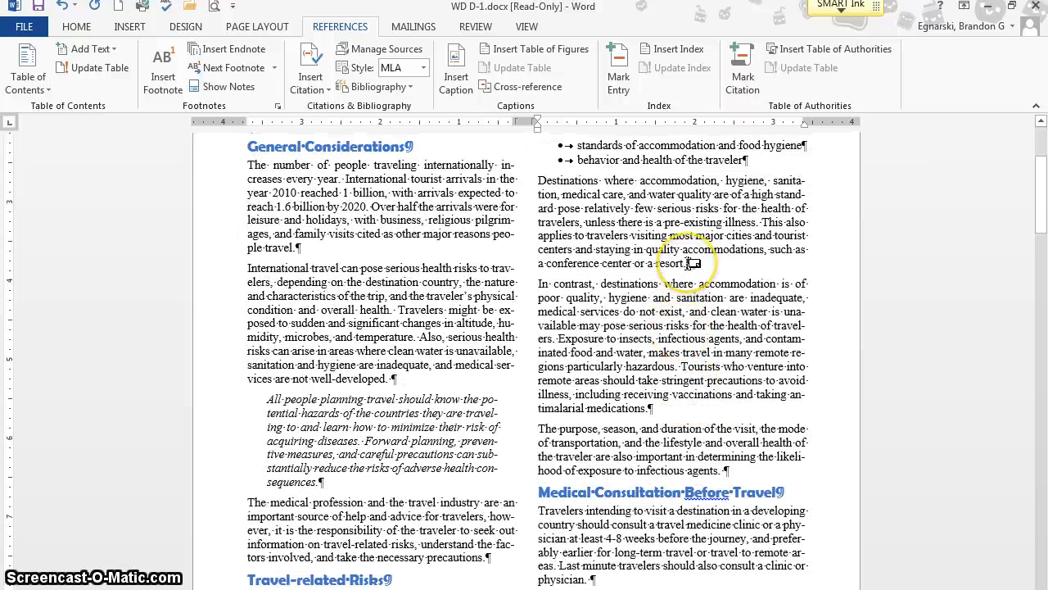
mouse_move(689, 263)
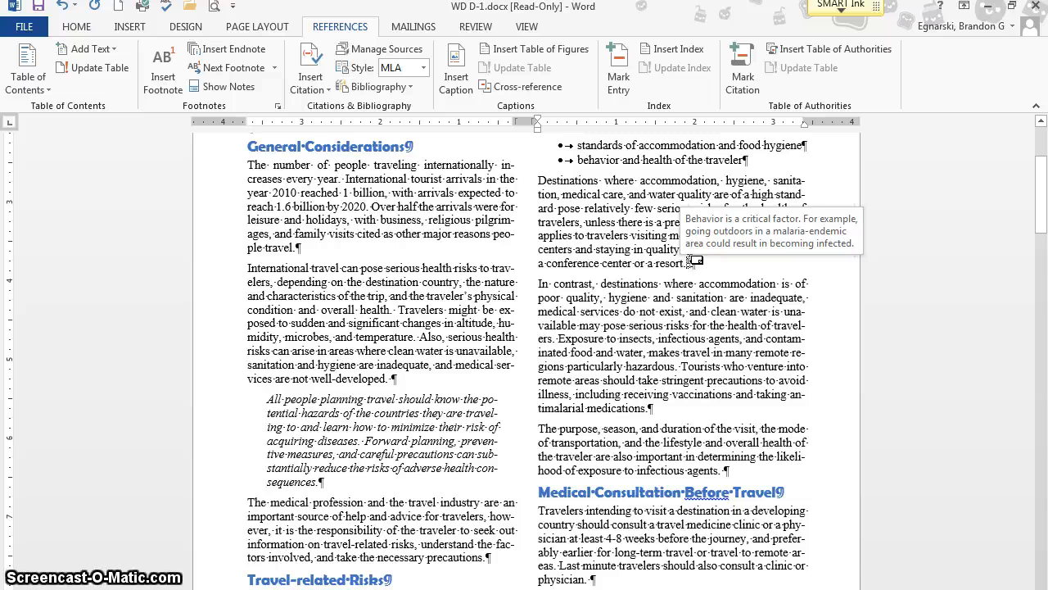
scroll(582, 407, down, 5)
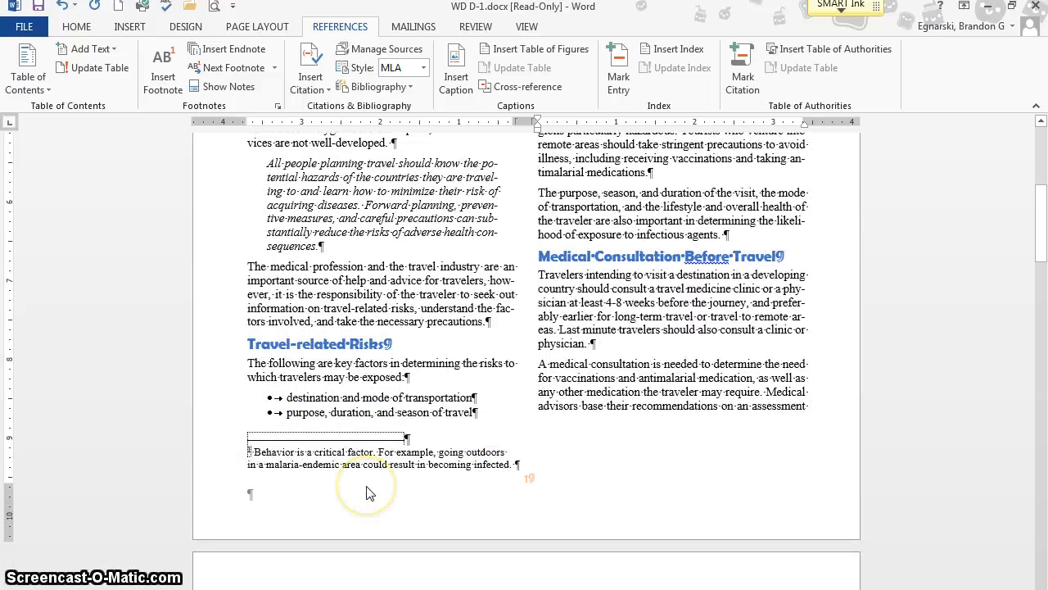
click(368, 491)
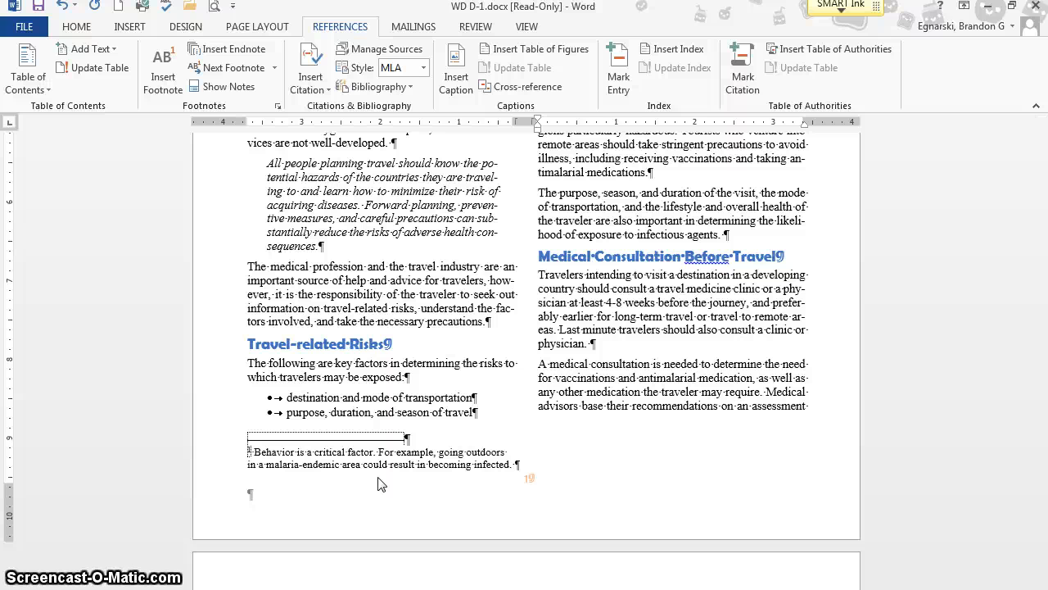
click(350, 490)
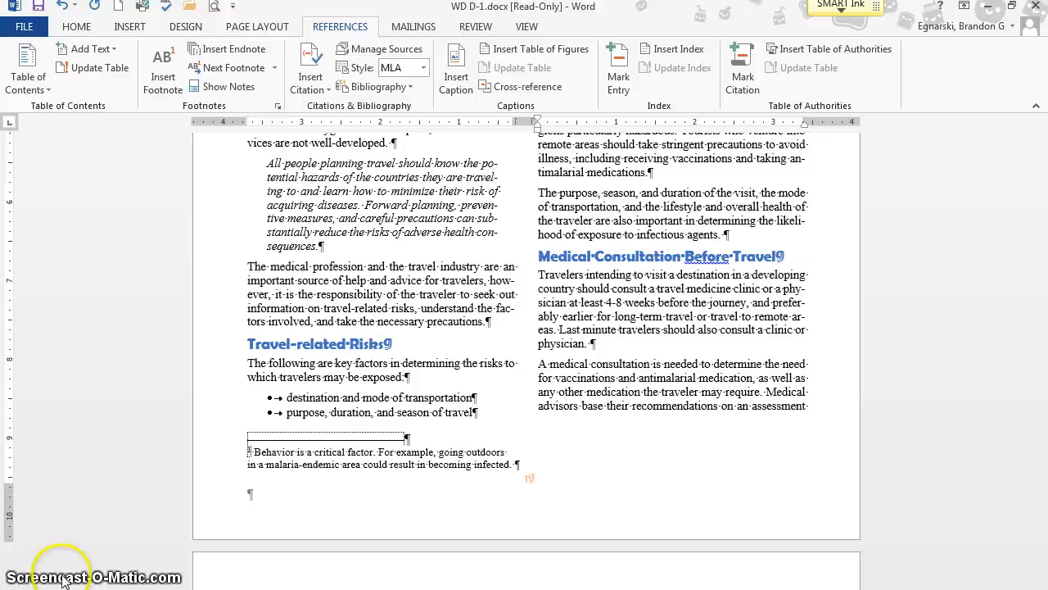
- Remove the empty paragraph below the header text and check how the first two pages flow
scroll(245, 573, up, 10)
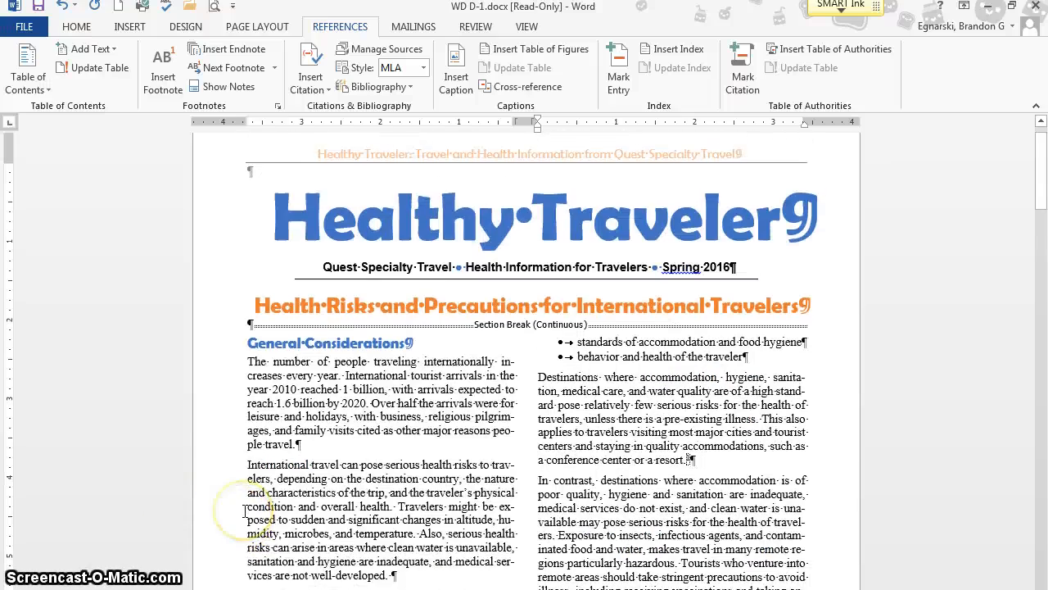
scroll(246, 512, down, 8)
scroll(246, 512, up, 2)
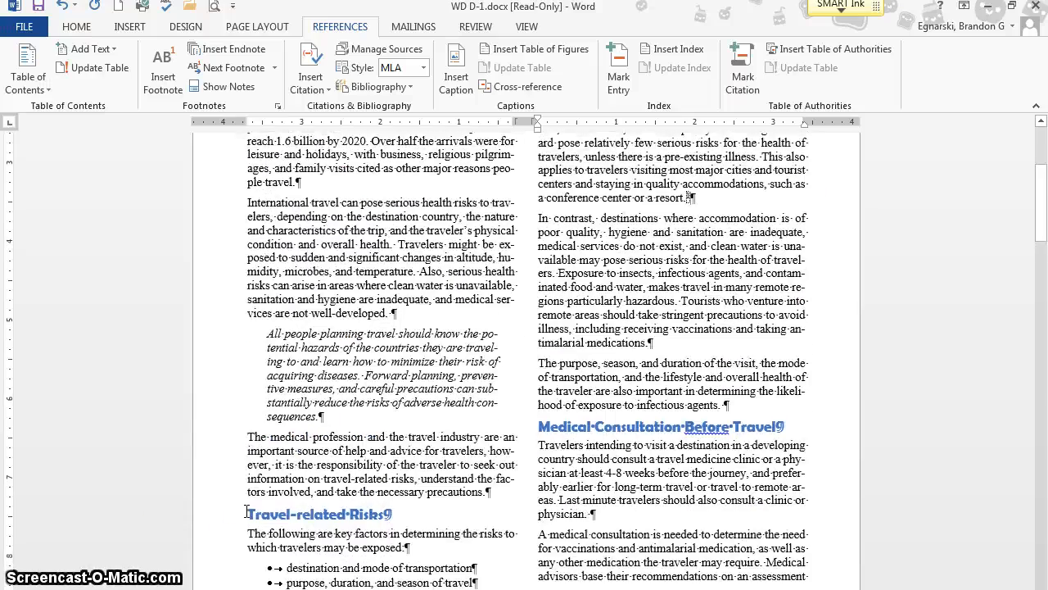
scroll(249, 511, down, 8)
scroll(248, 511, up, 1)
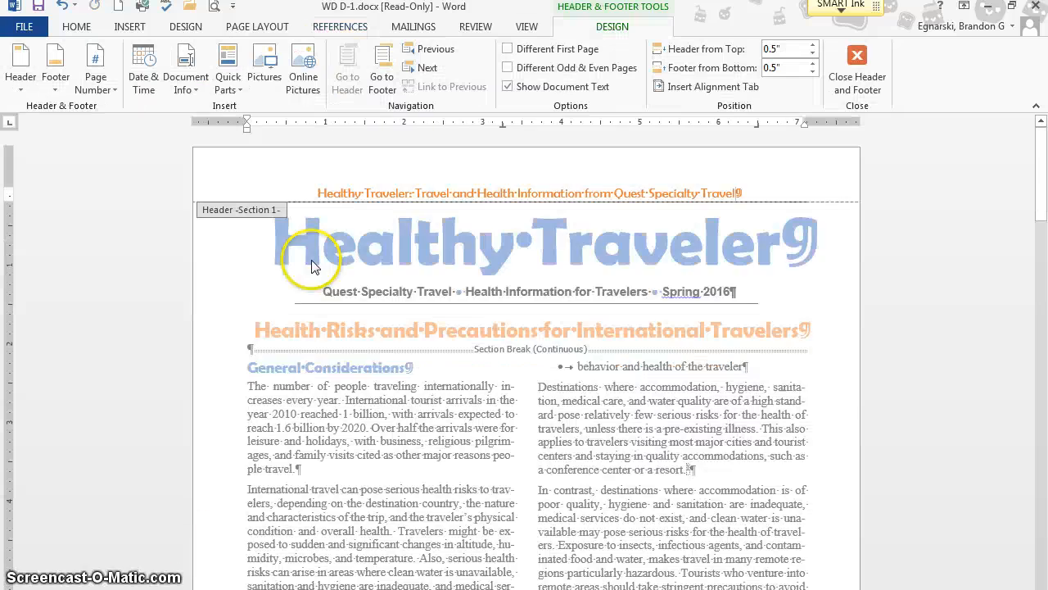
scroll(379, 228, down, 10)
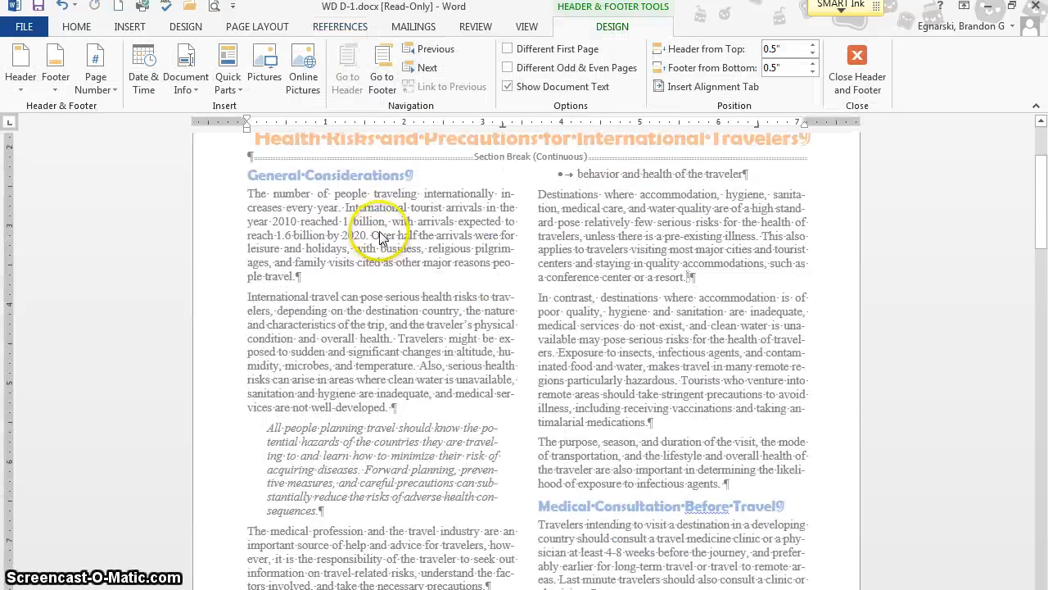
scroll(380, 237, down, 6)
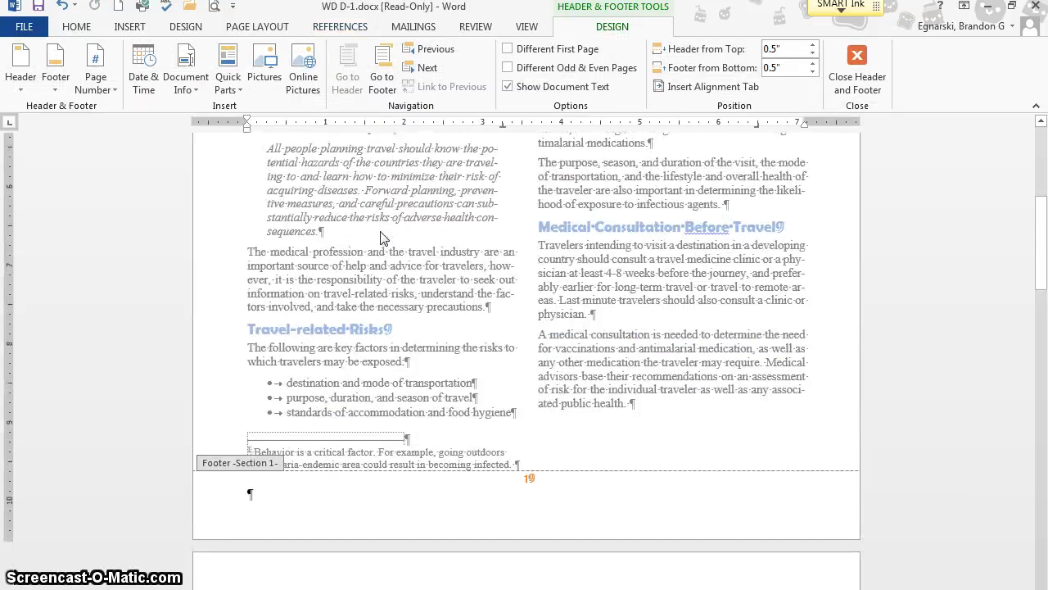
scroll(434, 383, down, 4)
scroll(416, 373, down, 4)
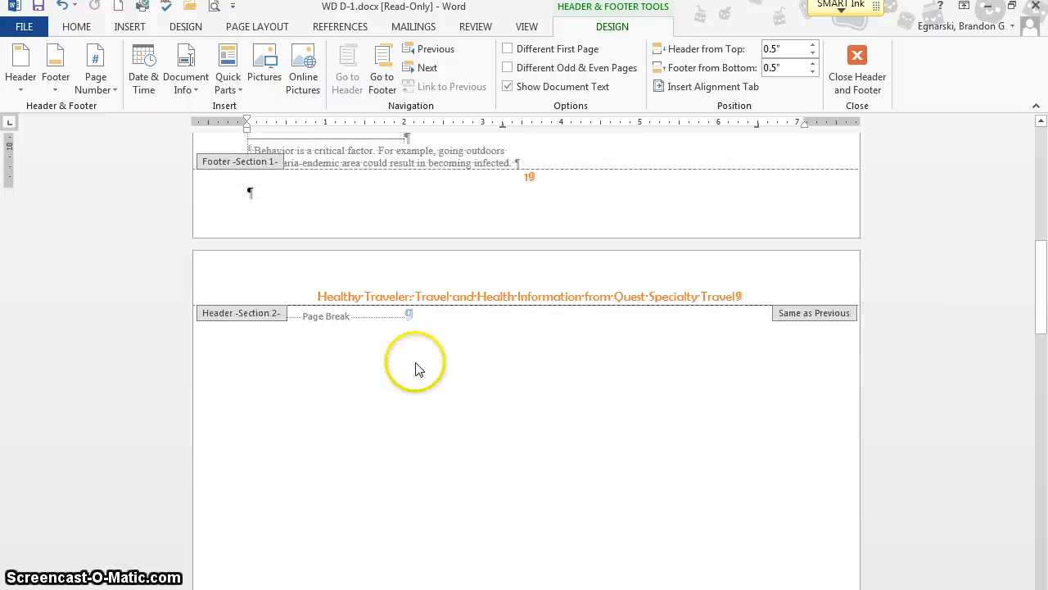
scroll(433, 278, down, 3)
scroll(434, 278, up, 10)
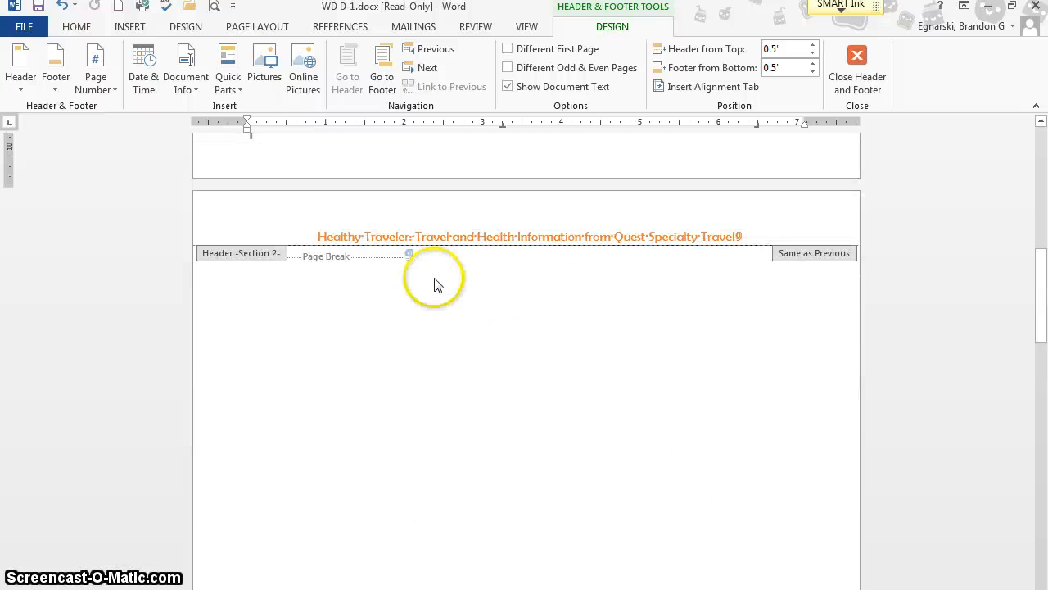
- Close the header, join the stray page break to the paragraph ending "public health." on the first page, and review the remaining pages
double_click(646, 286)
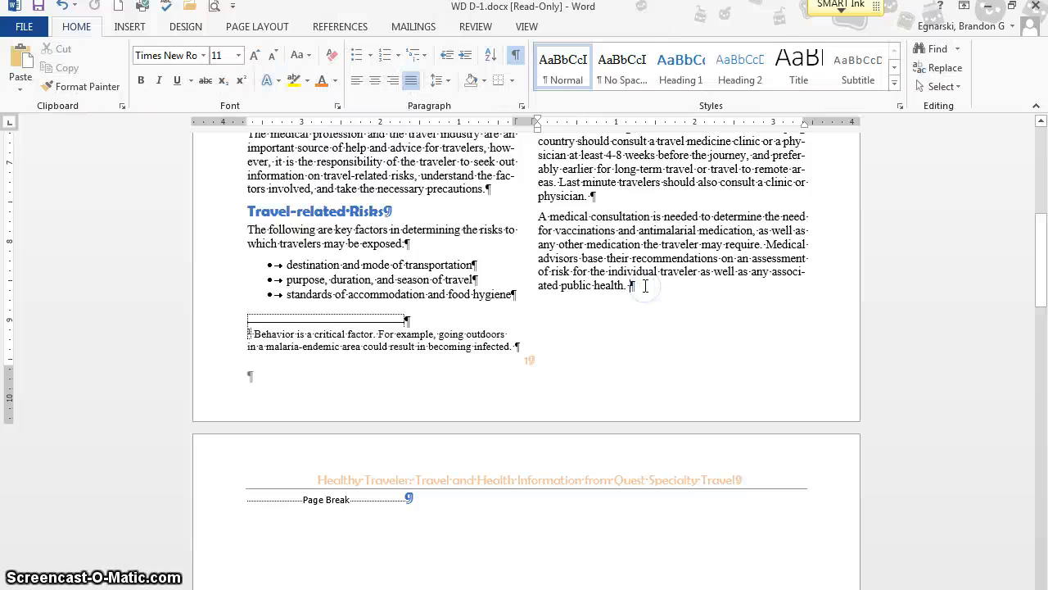
scroll(608, 344, down, 3)
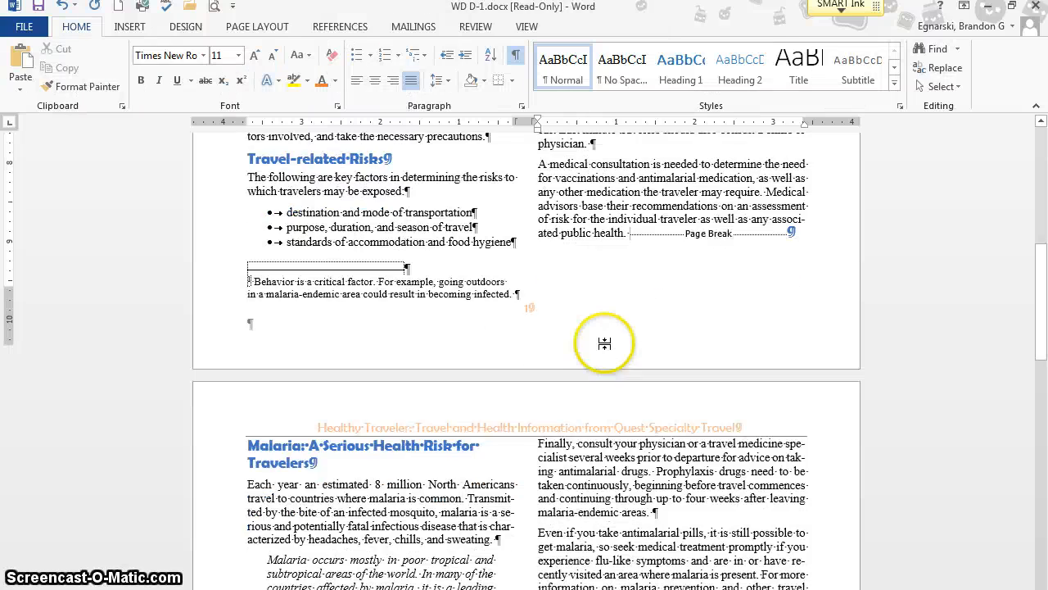
scroll(606, 344, down, 6)
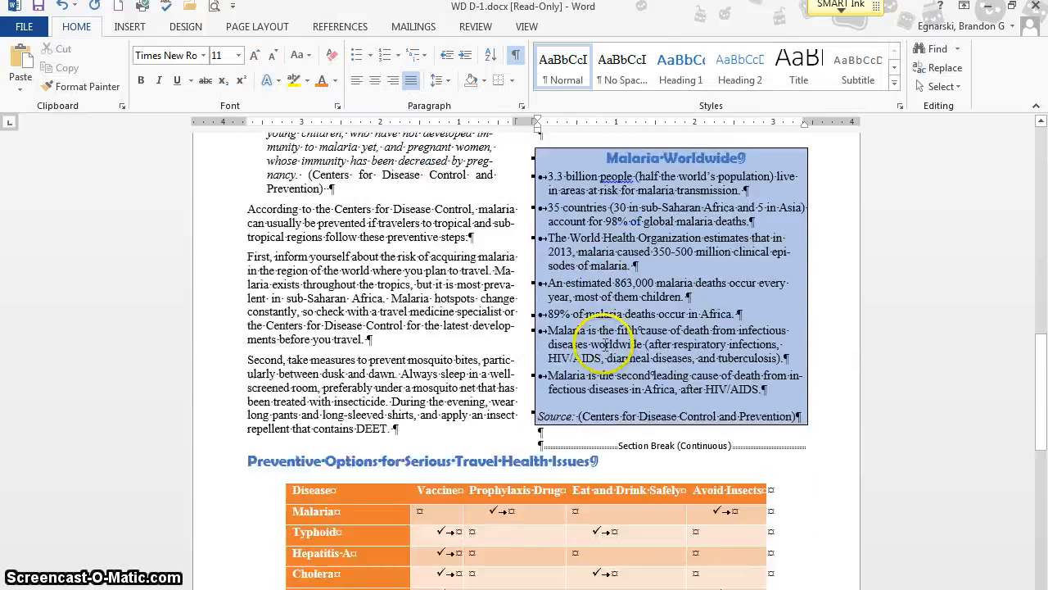
scroll(606, 344, down, 5)
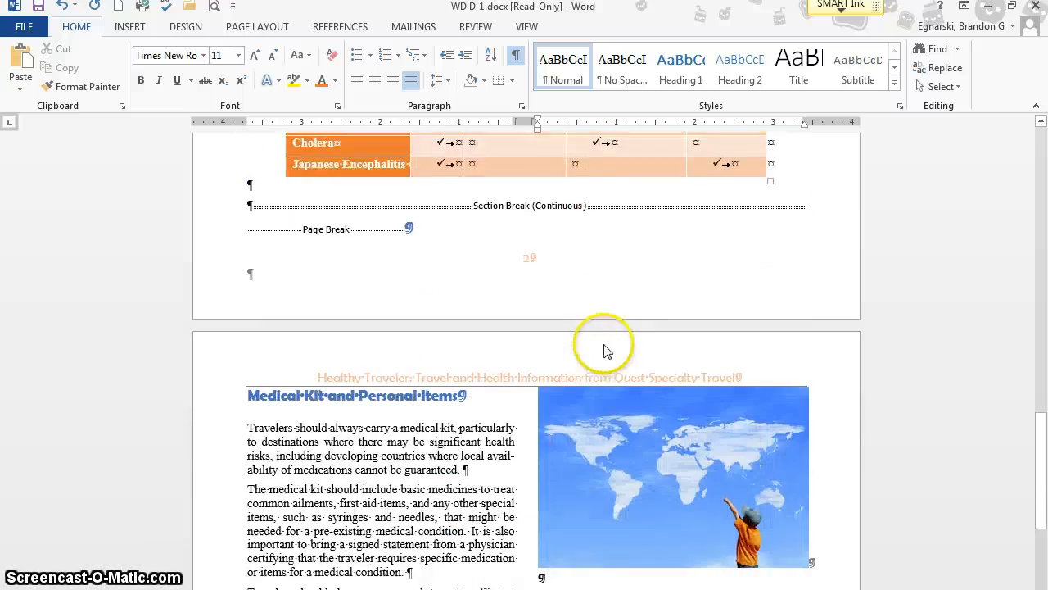
scroll(605, 346, down, 13)
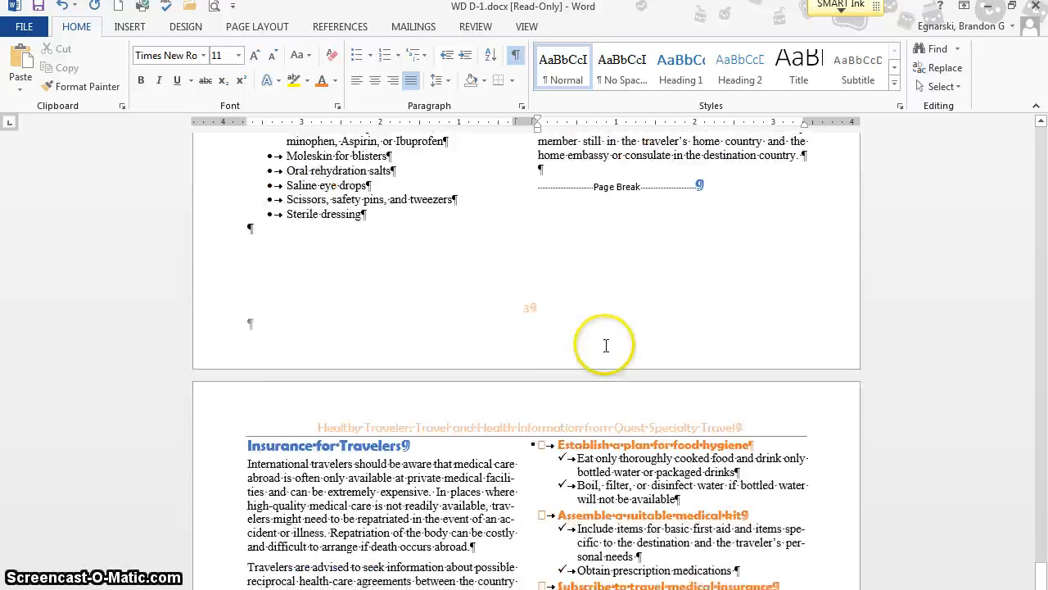
scroll(605, 346, down, 2)
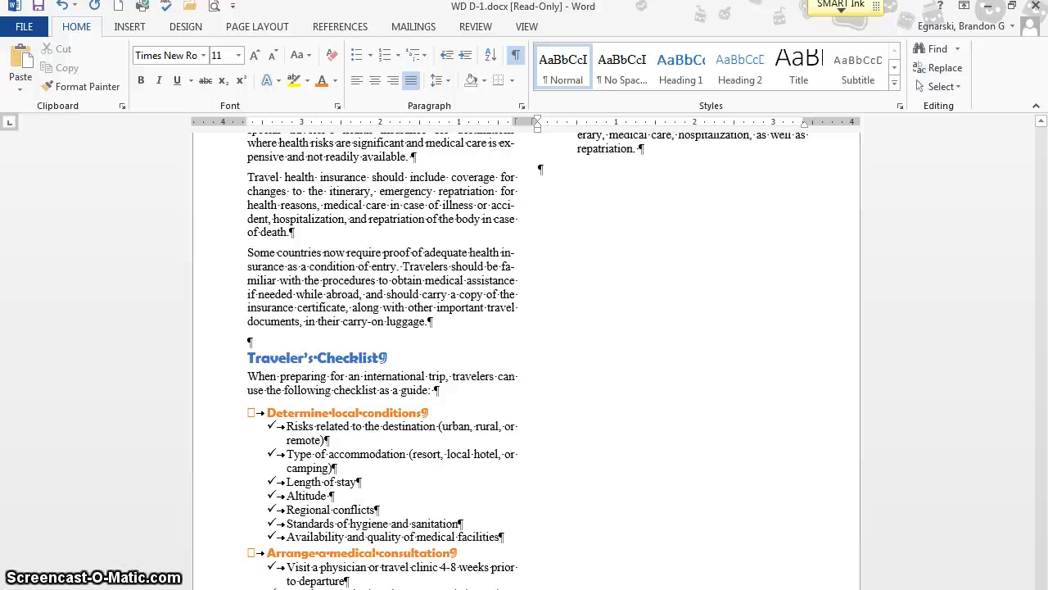